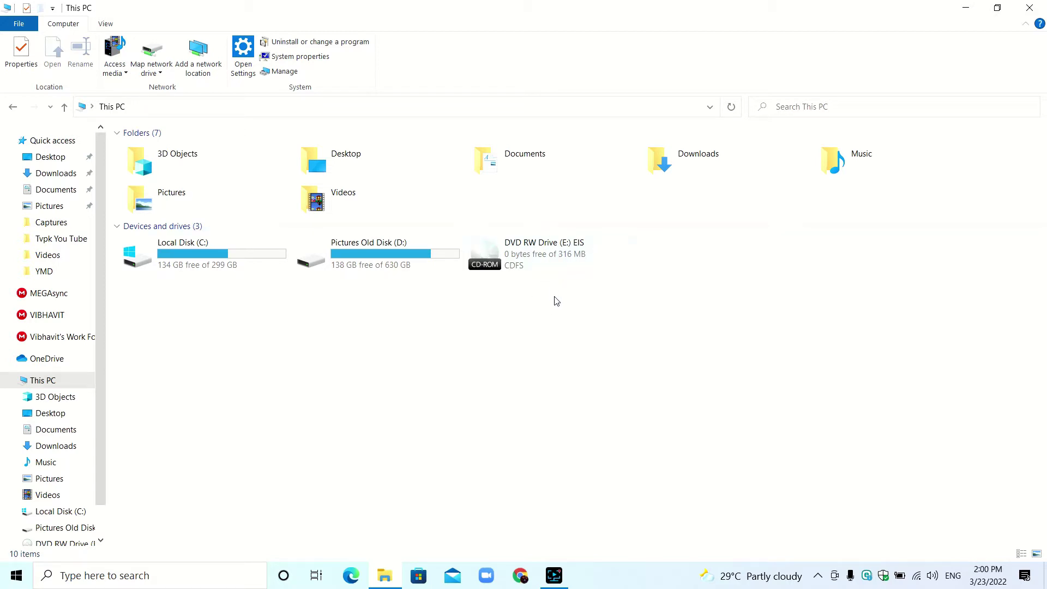
Step: Open the EIS disc (E:) and its Install folder, then switch to the browser's ESET page
click(570, 256)
double_click(570, 256)
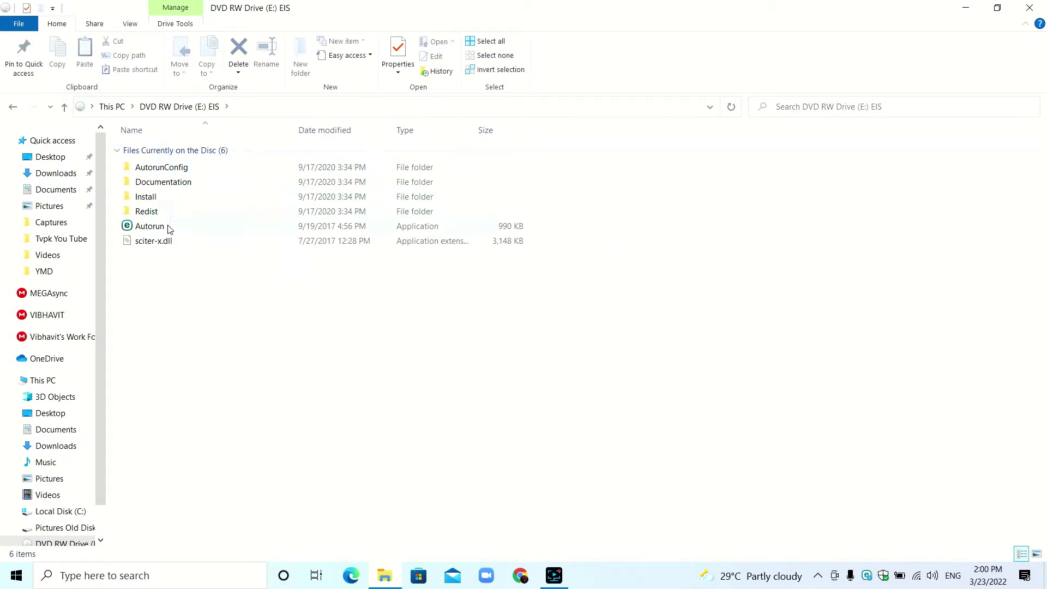
double_click(169, 197)
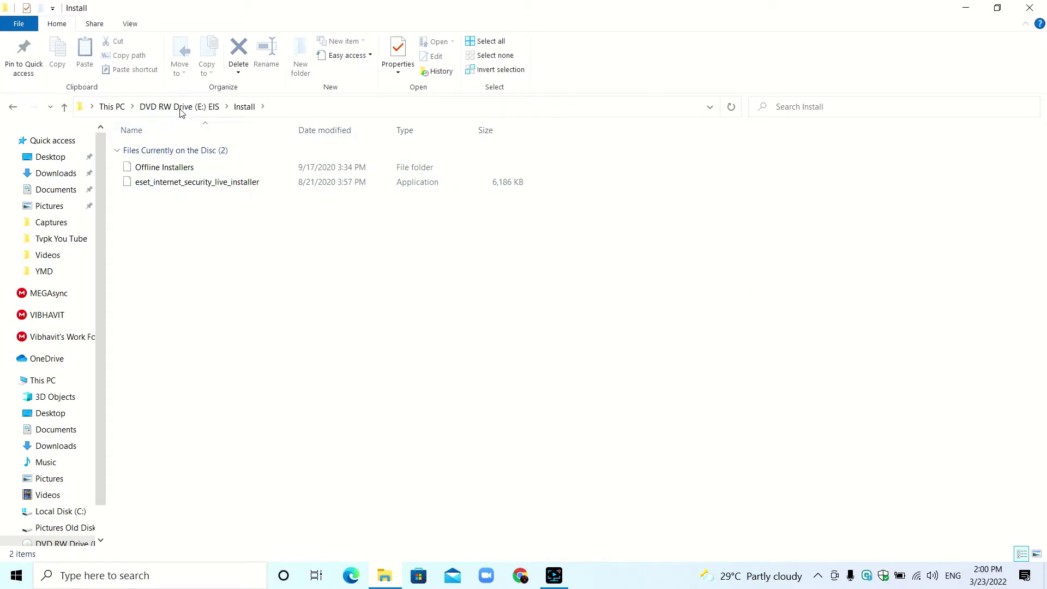
click(554, 579)
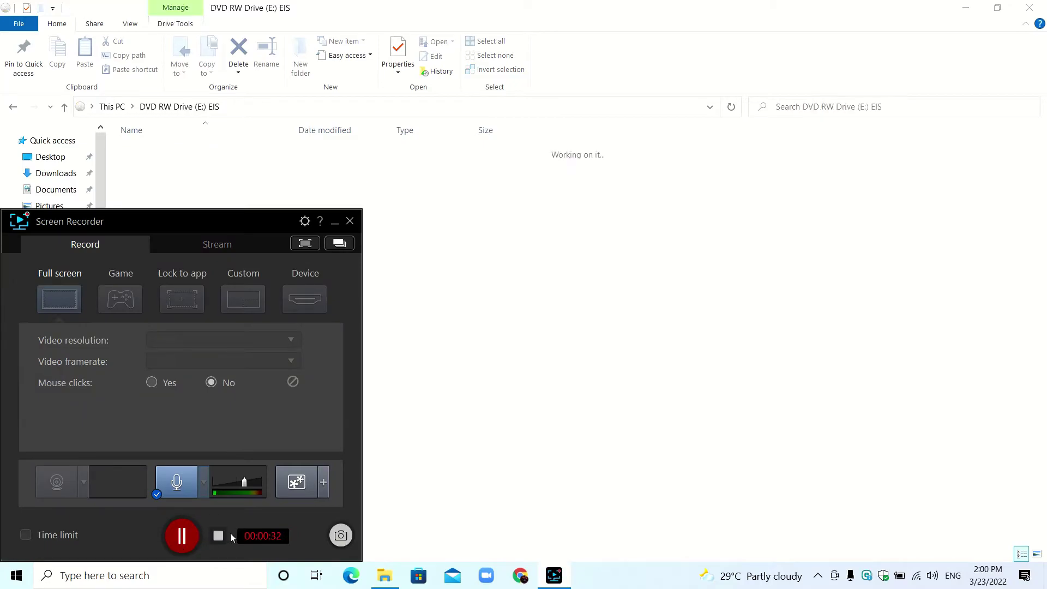
click(181, 537)
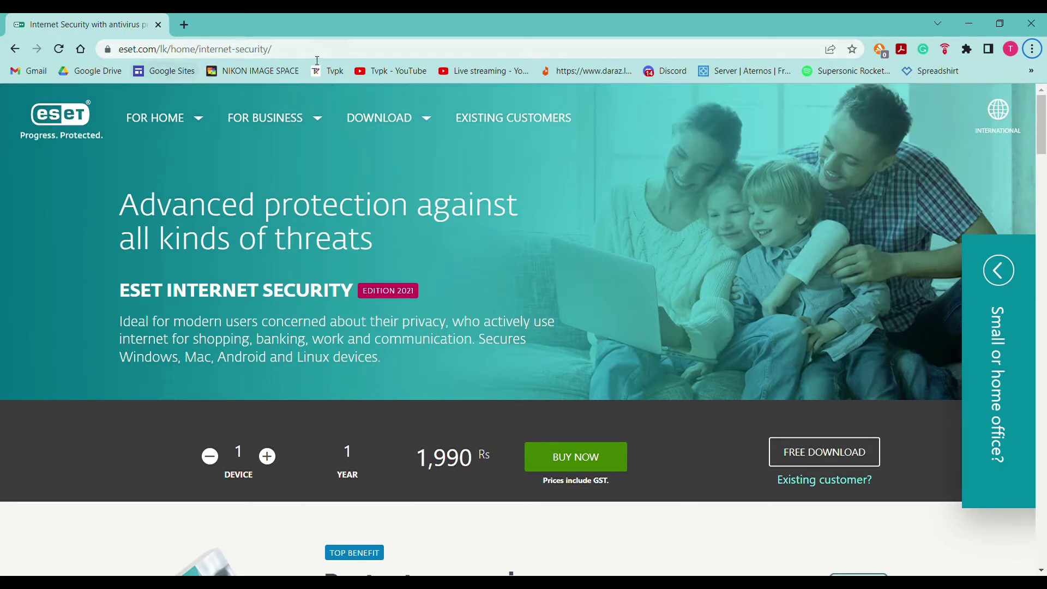
Step: Select the product page URL and scroll down to the security and privacy features section
drag(273, 49, 117, 50)
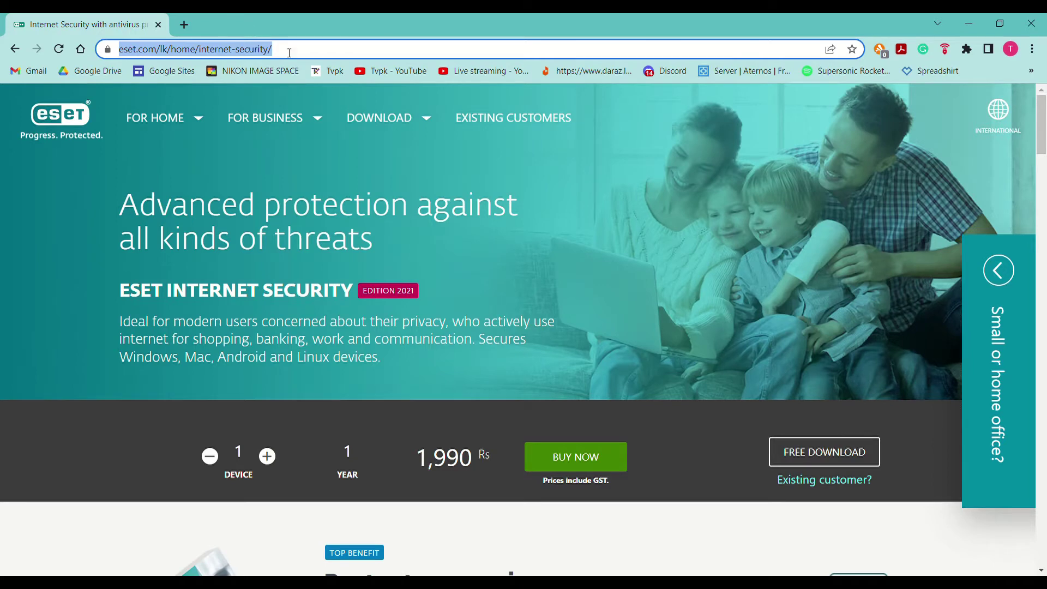
scroll(381, 339, down, 1)
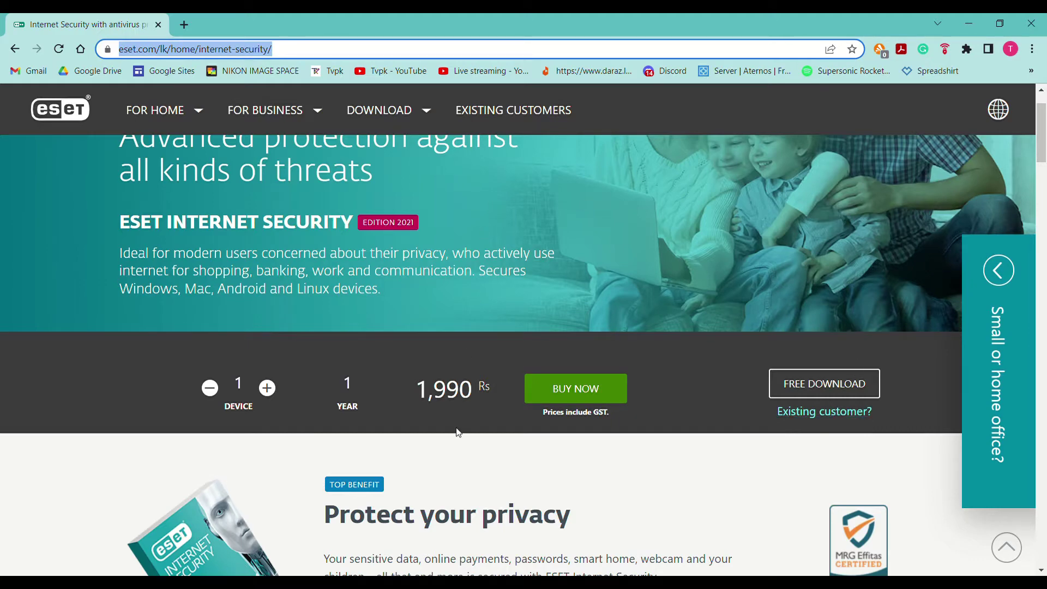
scroll(461, 420, down, 4)
scroll(491, 406, up, 4)
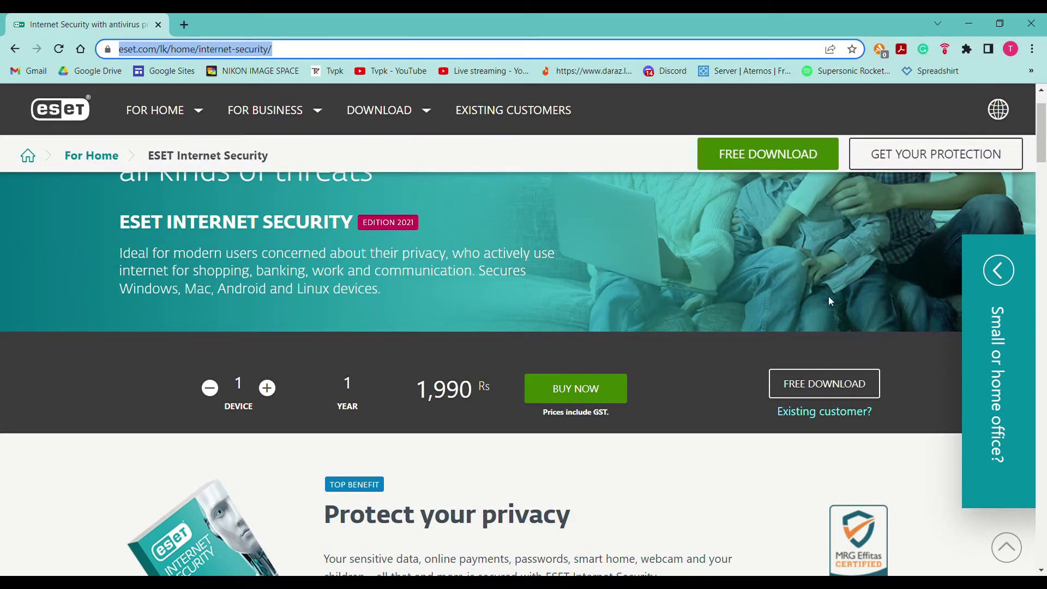
scroll(652, 376, down, 4)
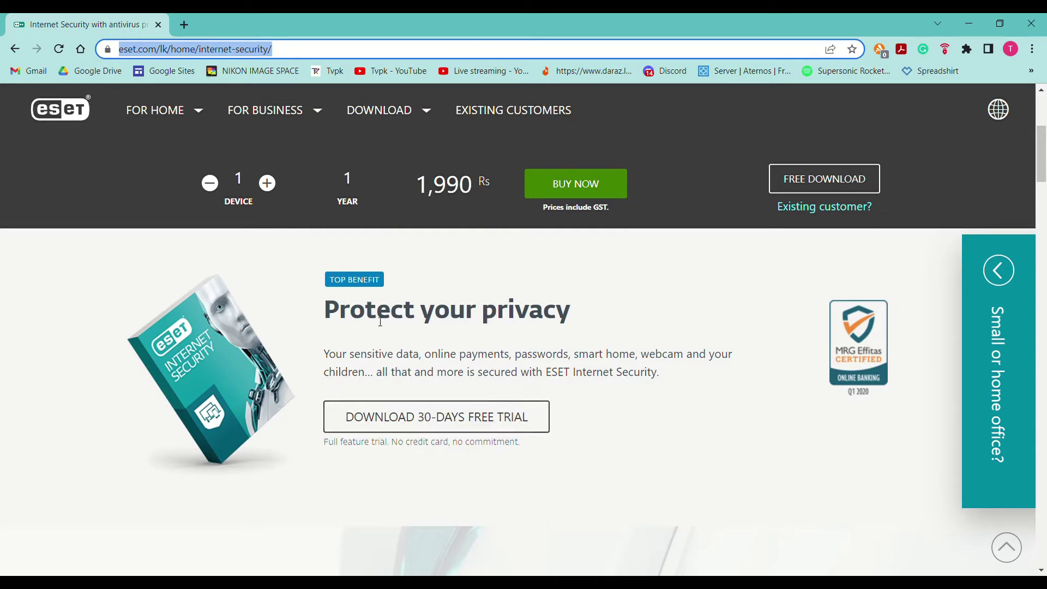
scroll(333, 364, up, 4)
scroll(333, 364, down, 10)
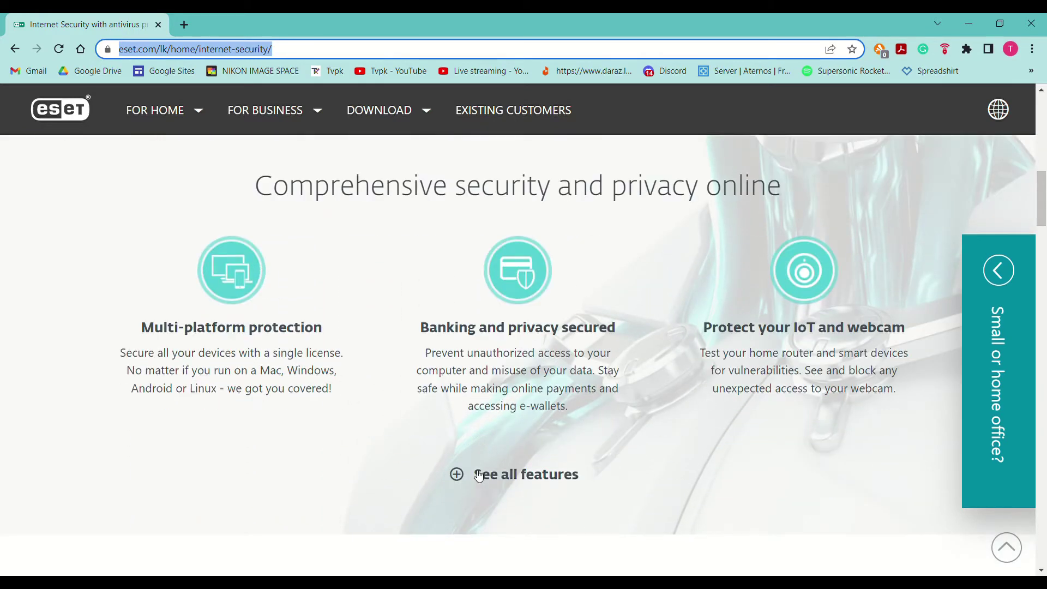
Step: Expand 'See all features' and scroll to the 'Secure all your devices' three-tier comparison table
click(479, 476)
scroll(502, 460, down, 9)
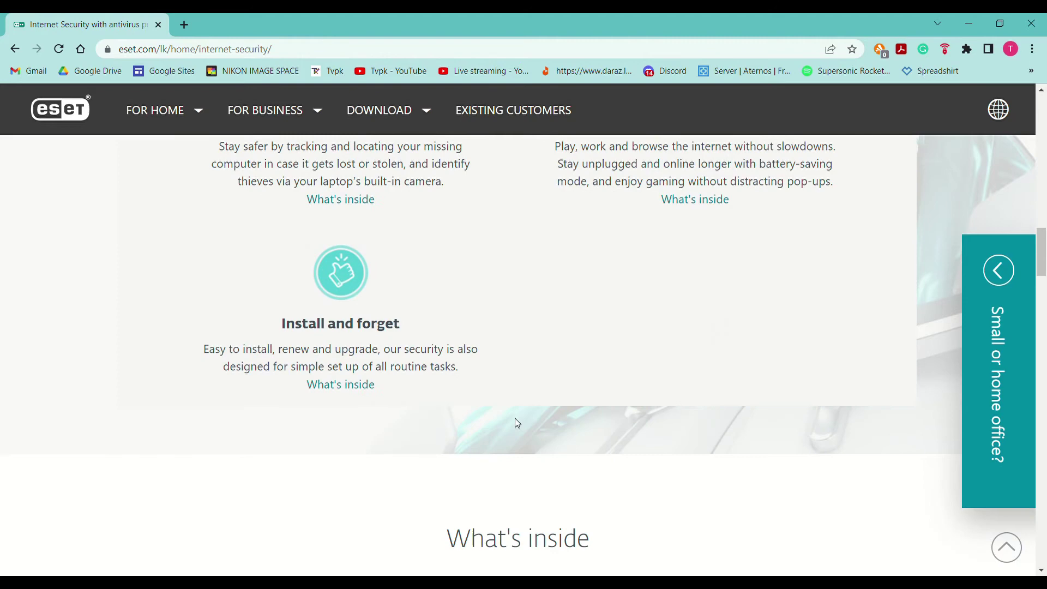
scroll(545, 425, down, 10)
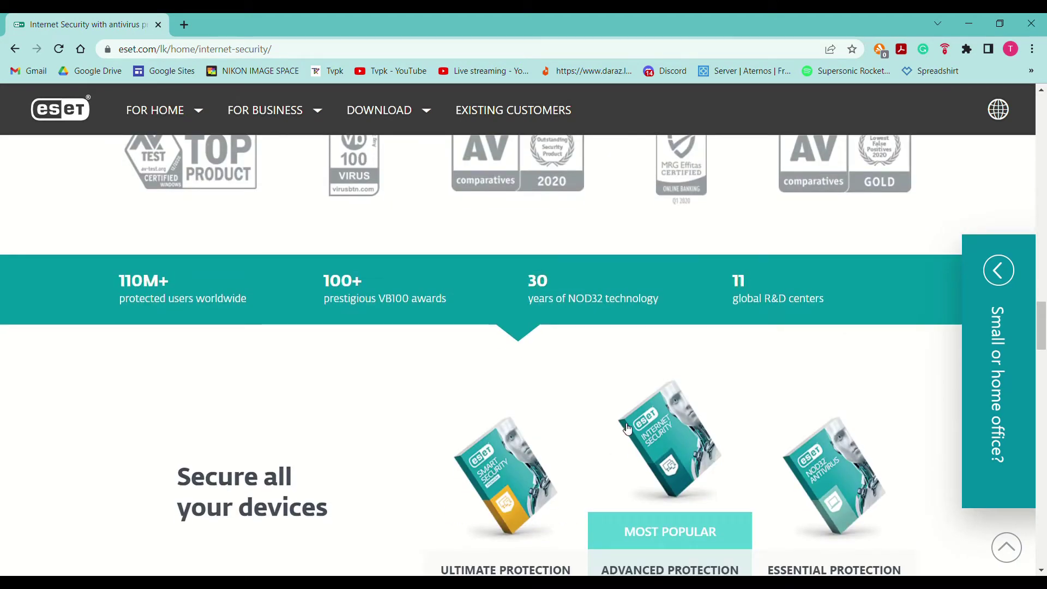
scroll(633, 424, down, 3)
scroll(634, 424, down, 2)
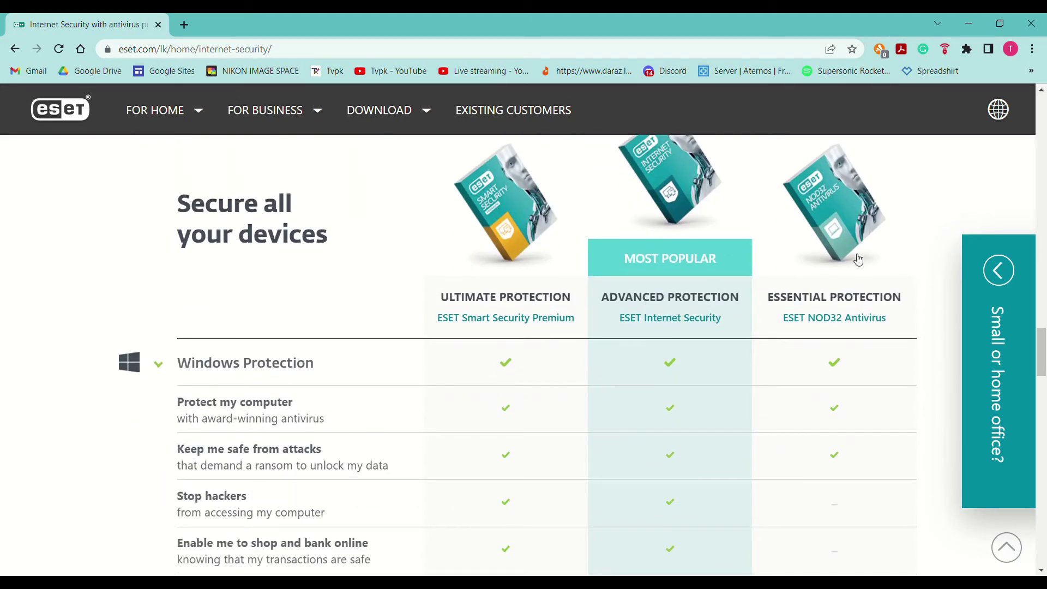
scroll(860, 256, down, 2)
scroll(853, 252, up, 2)
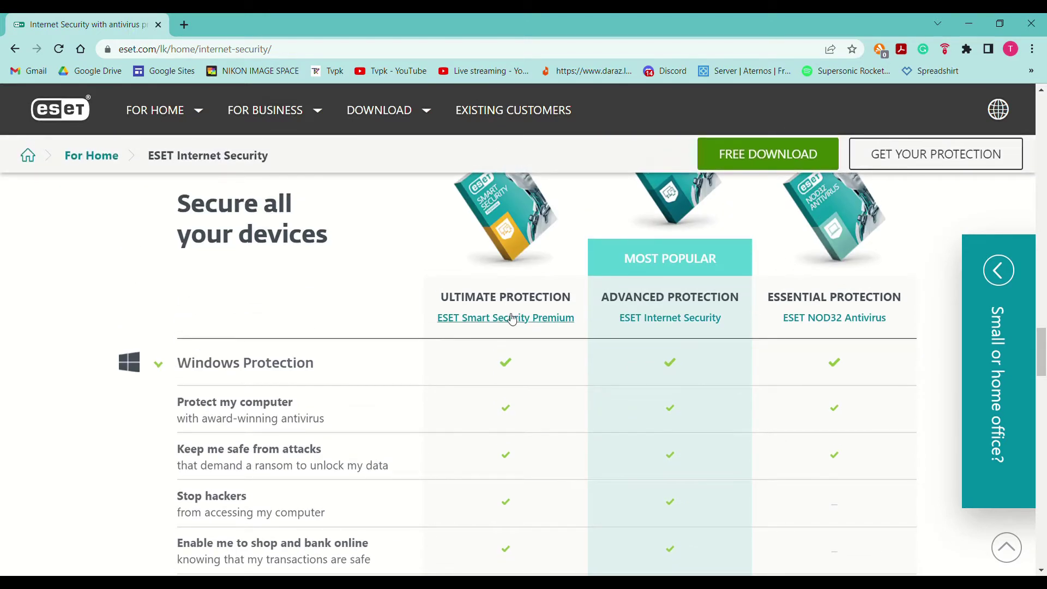
scroll(540, 314, up, 2)
scroll(709, 311, down, 2)
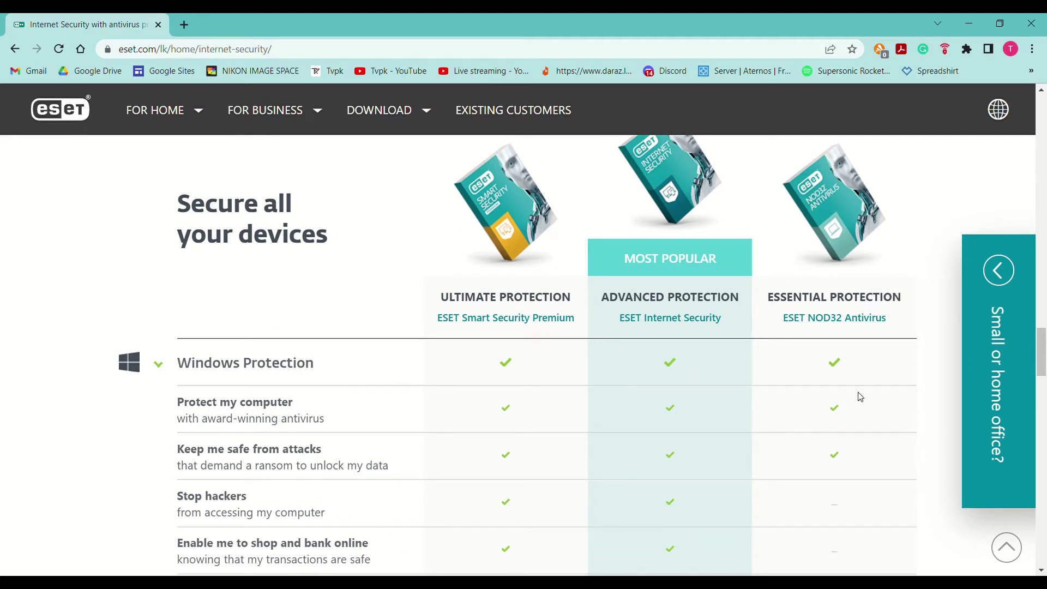
scroll(652, 305, down, 5)
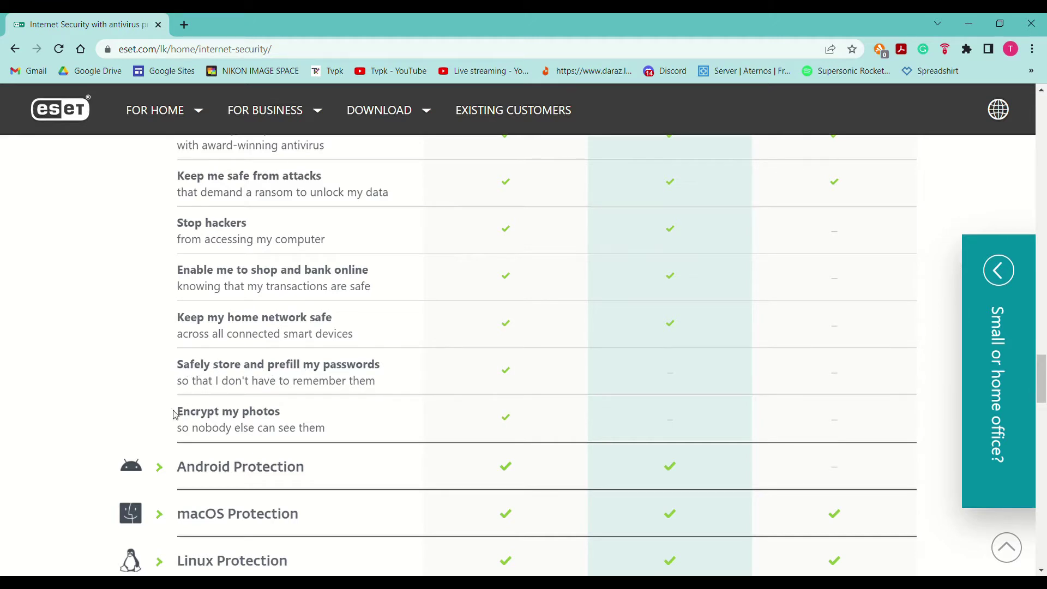
scroll(274, 416, up, 3)
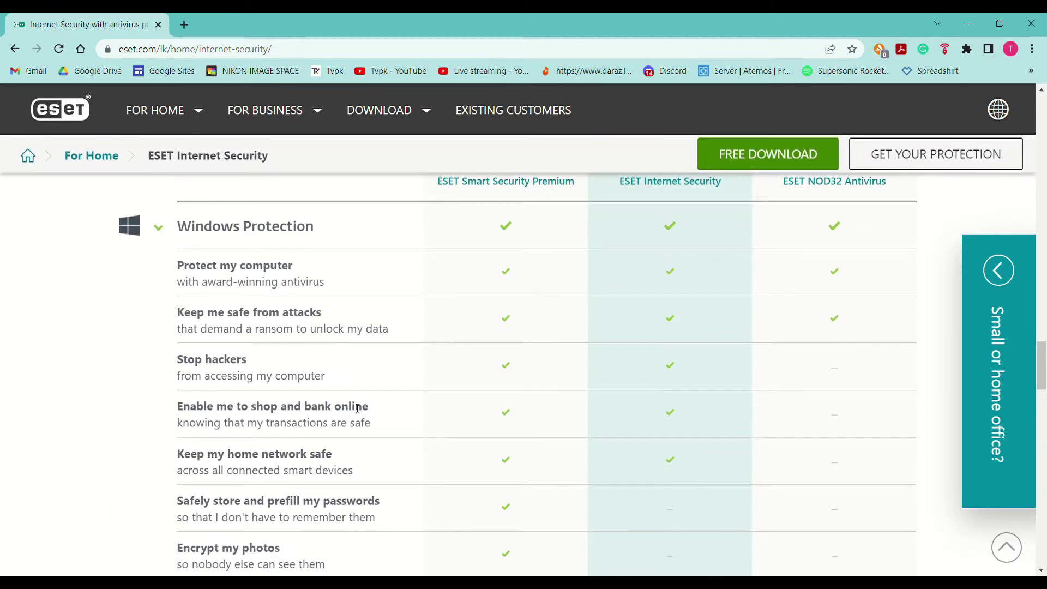
scroll(360, 396, up, 4)
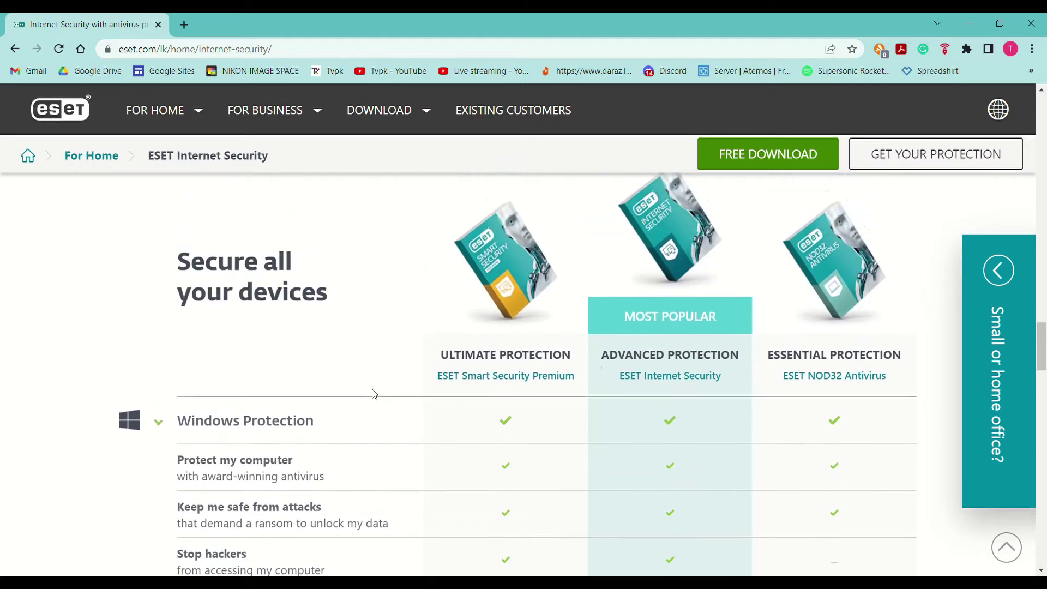
scroll(415, 387, up, 1)
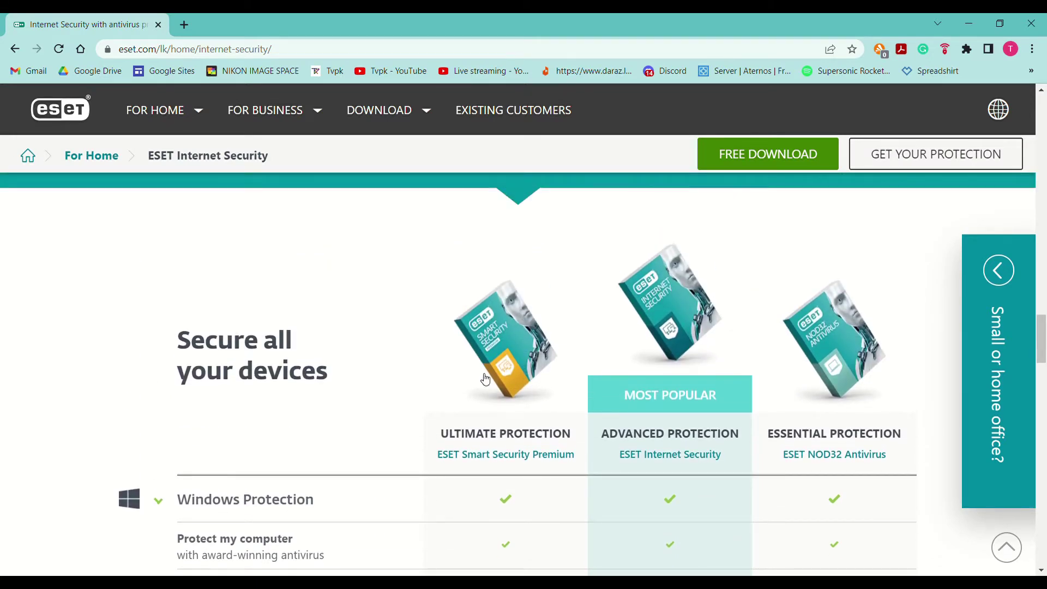
scroll(484, 374, down, 3)
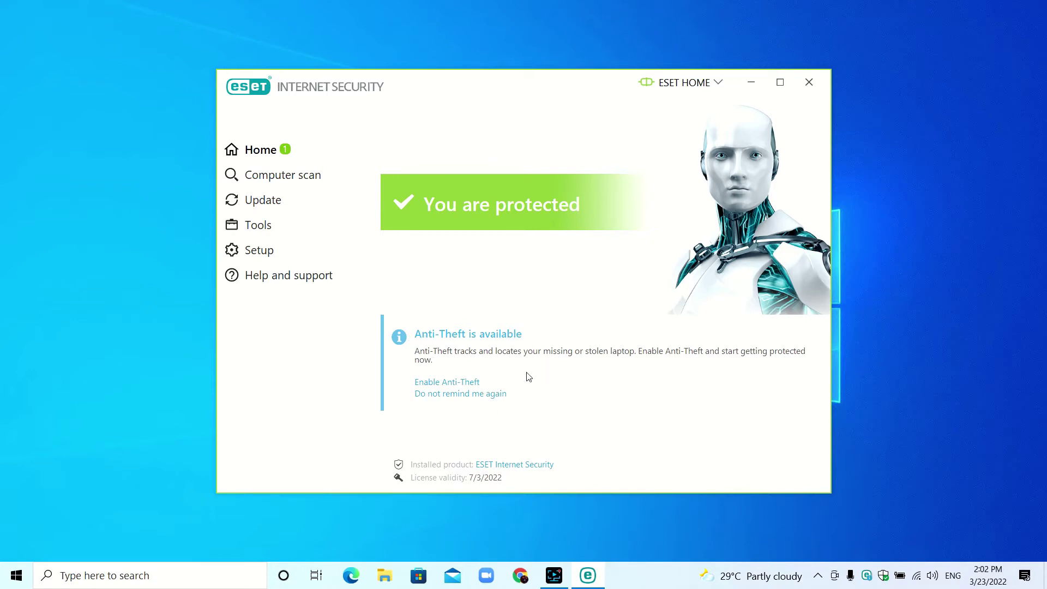
Step: Review the Installed product options and ESET HOME account panel, then go to Computer scan
click(519, 464)
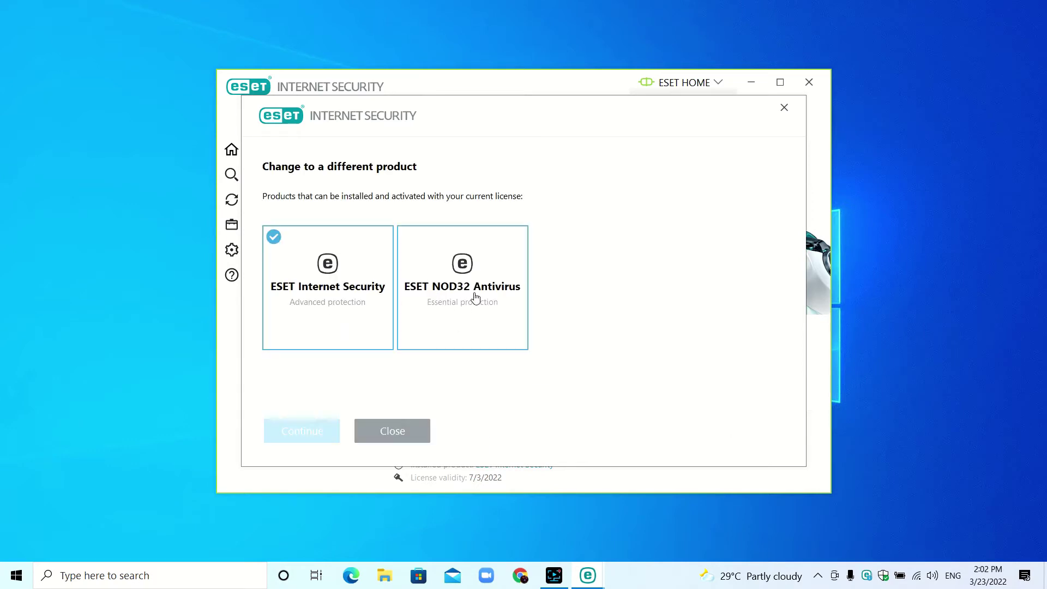
click(784, 107)
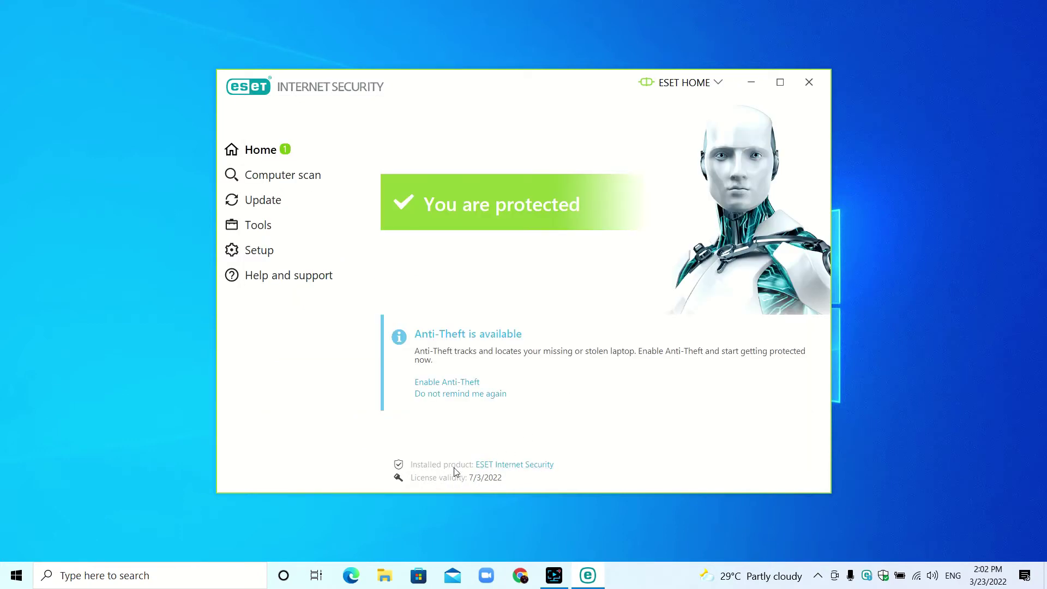
click(718, 84)
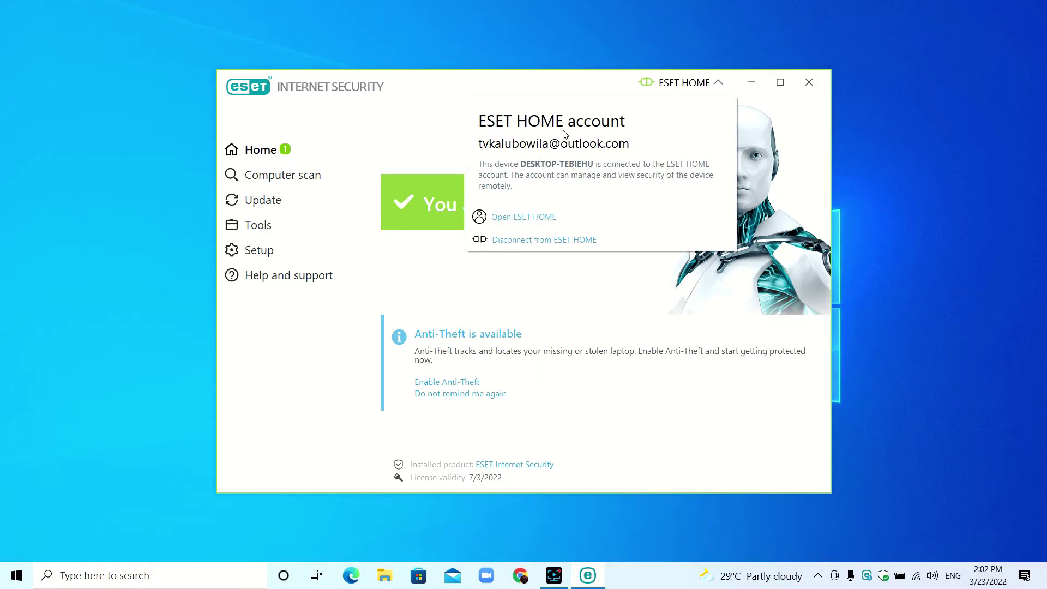
click(663, 85)
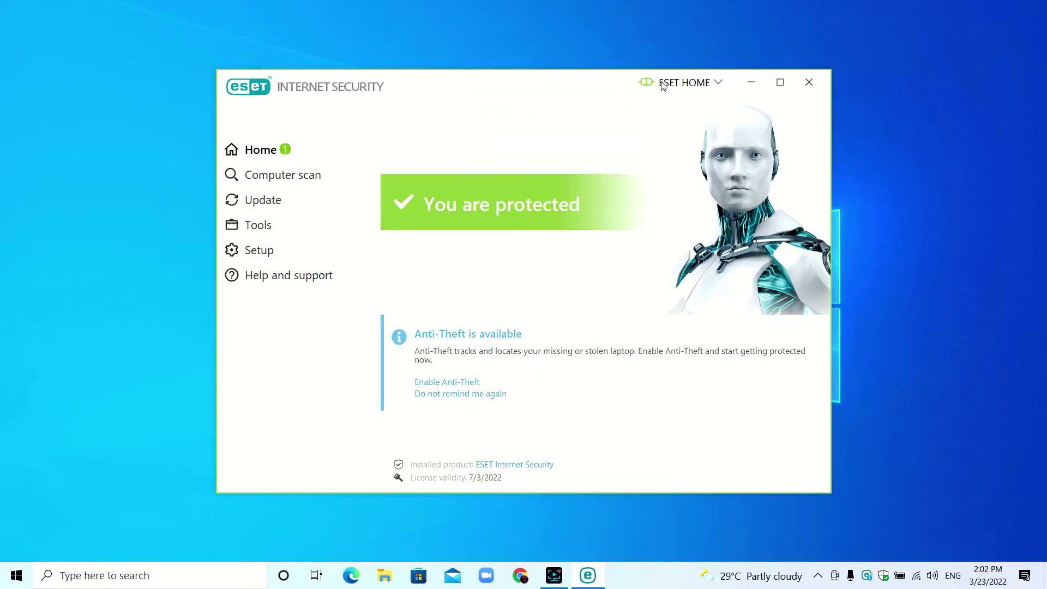
click(311, 184)
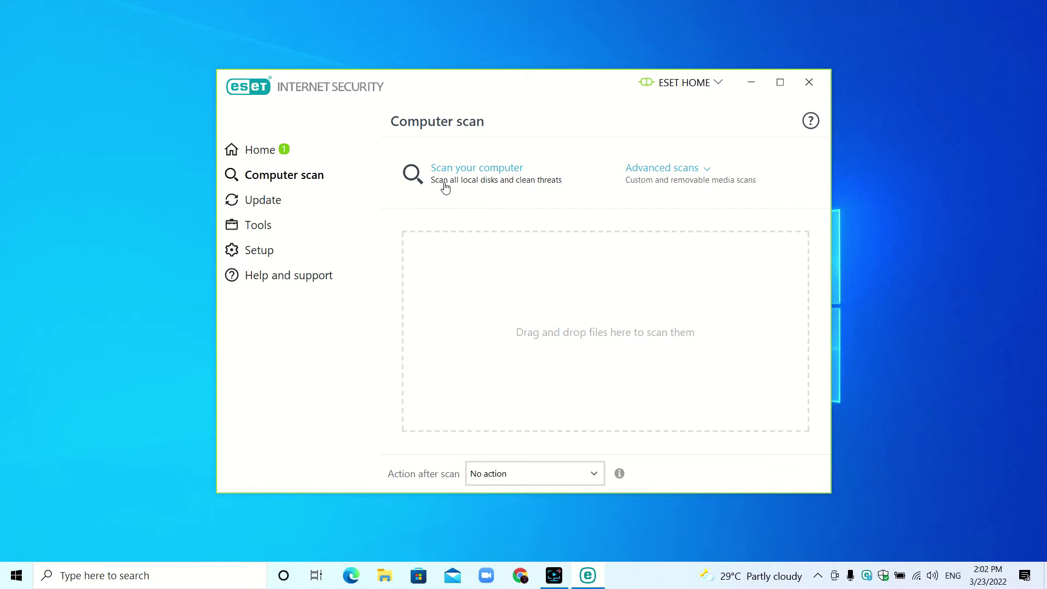
click(686, 174)
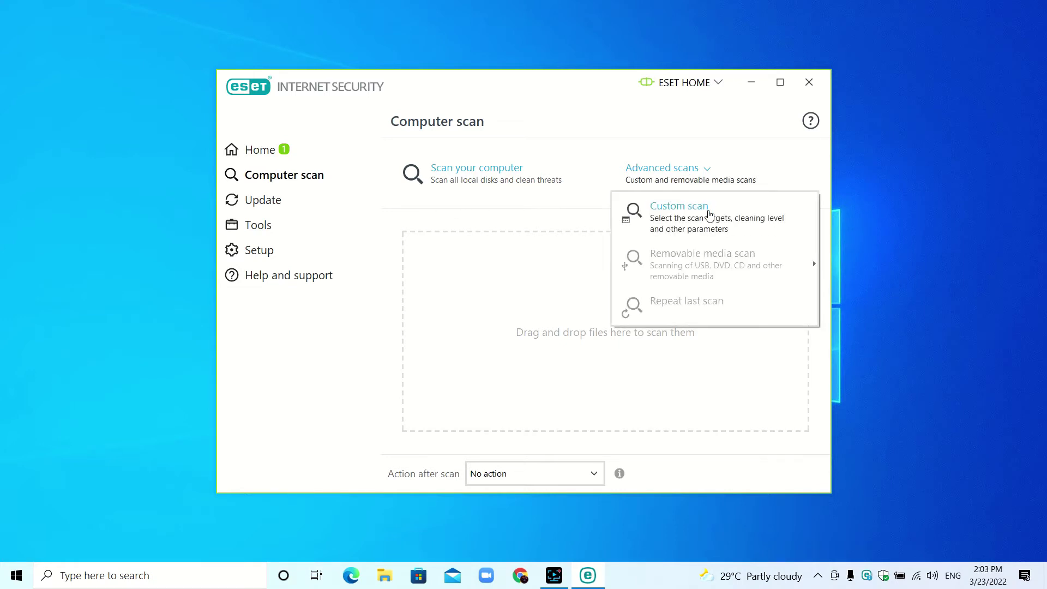
click(708, 210)
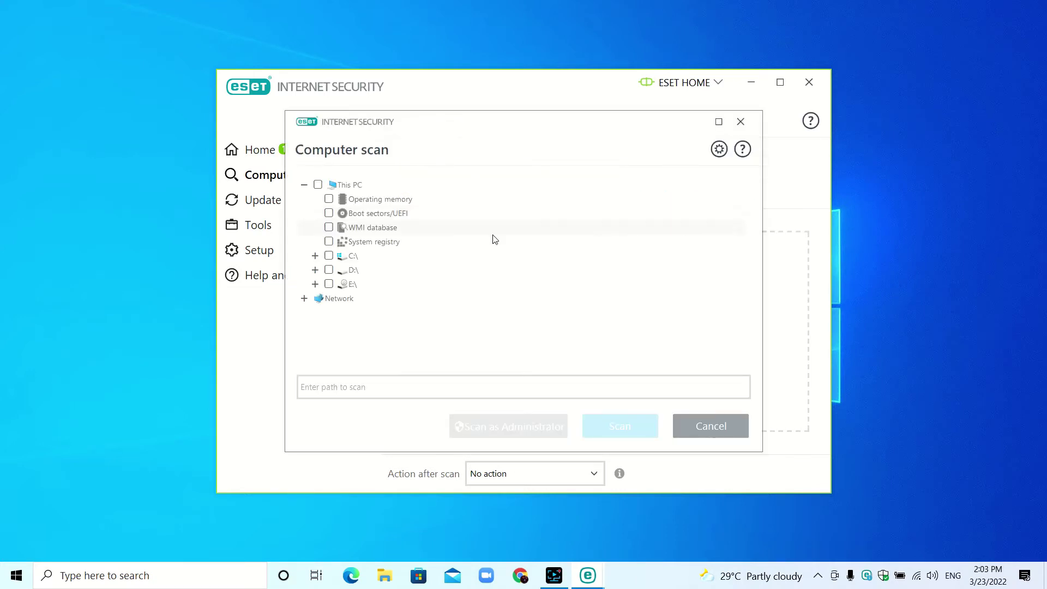
click(315, 257)
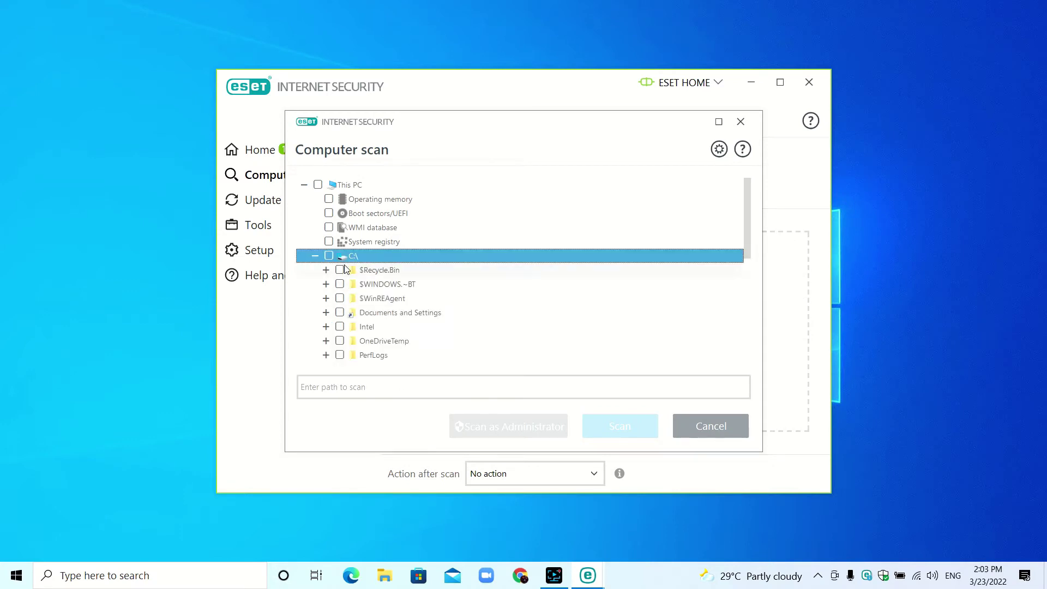
click(741, 122)
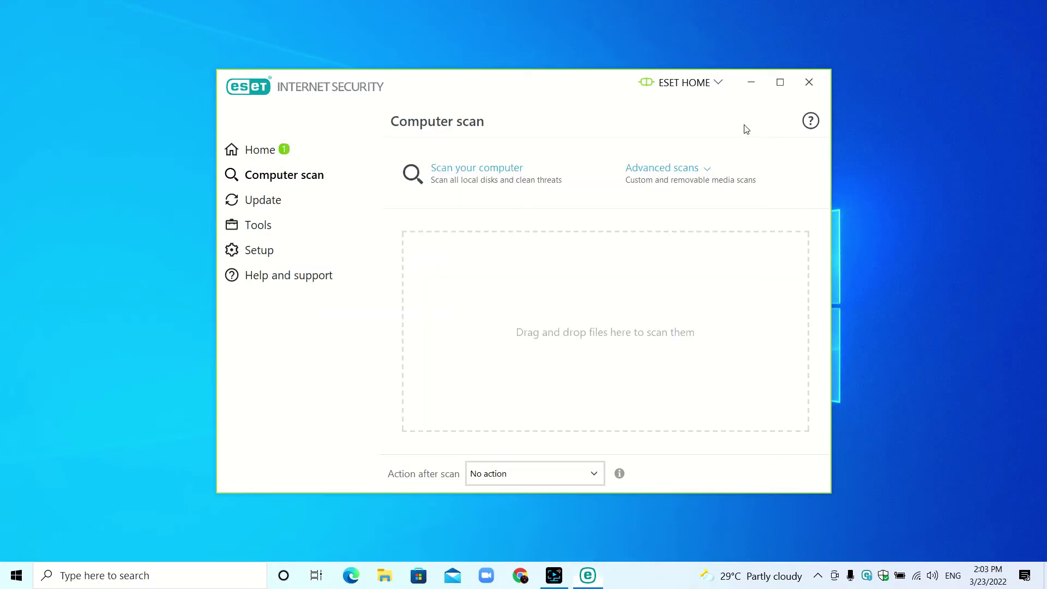
click(712, 180)
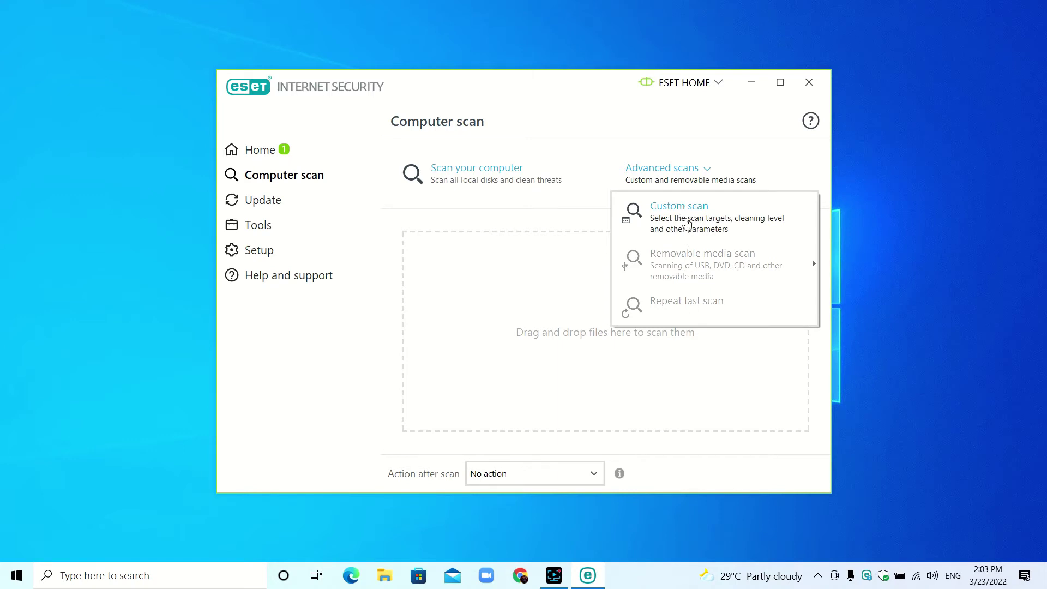
click(687, 224)
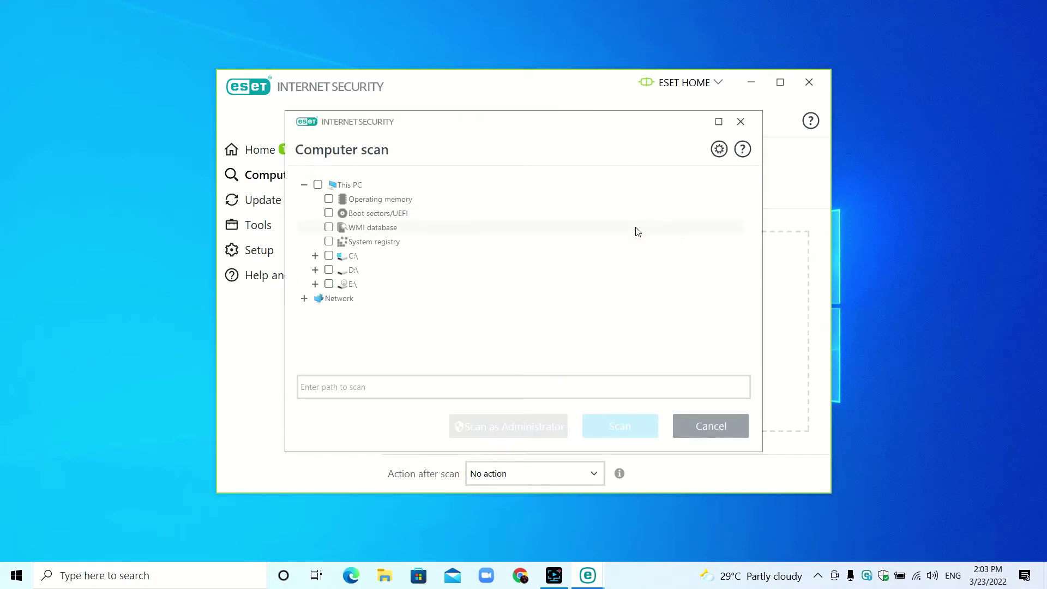
click(329, 256)
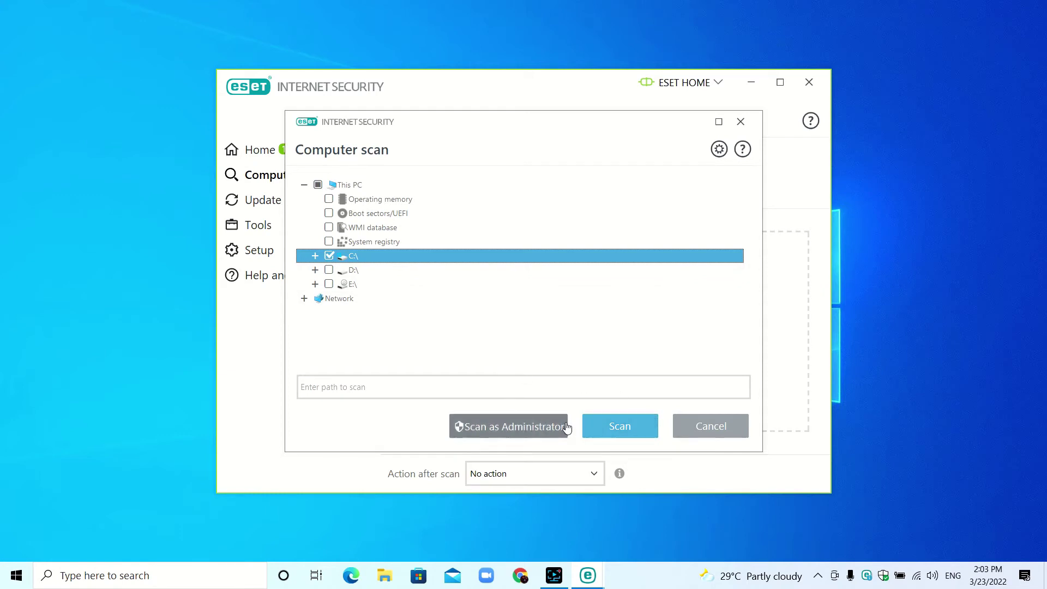
click(741, 121)
click(720, 177)
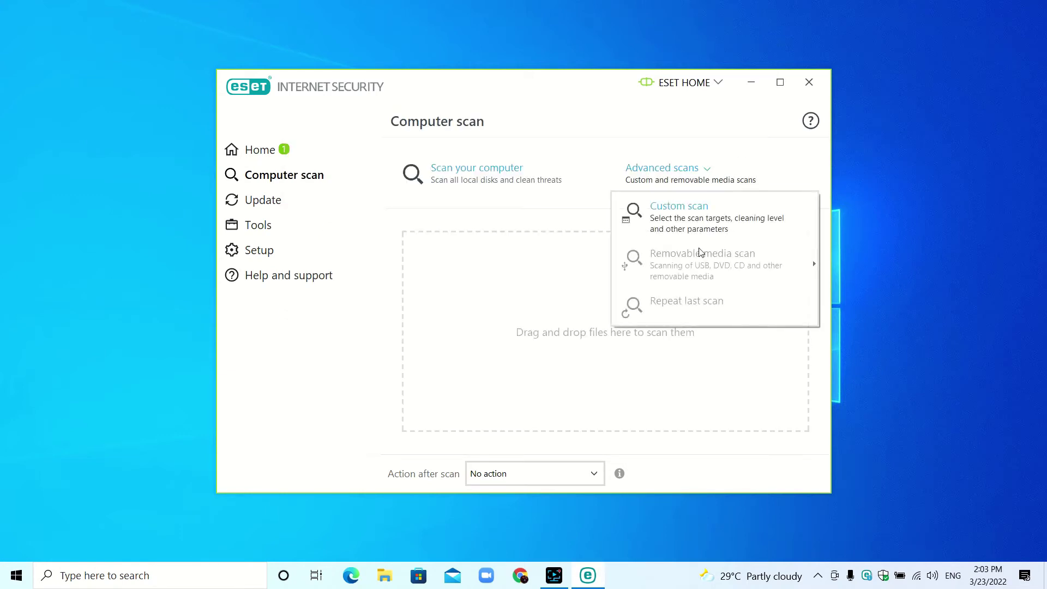
click(519, 431)
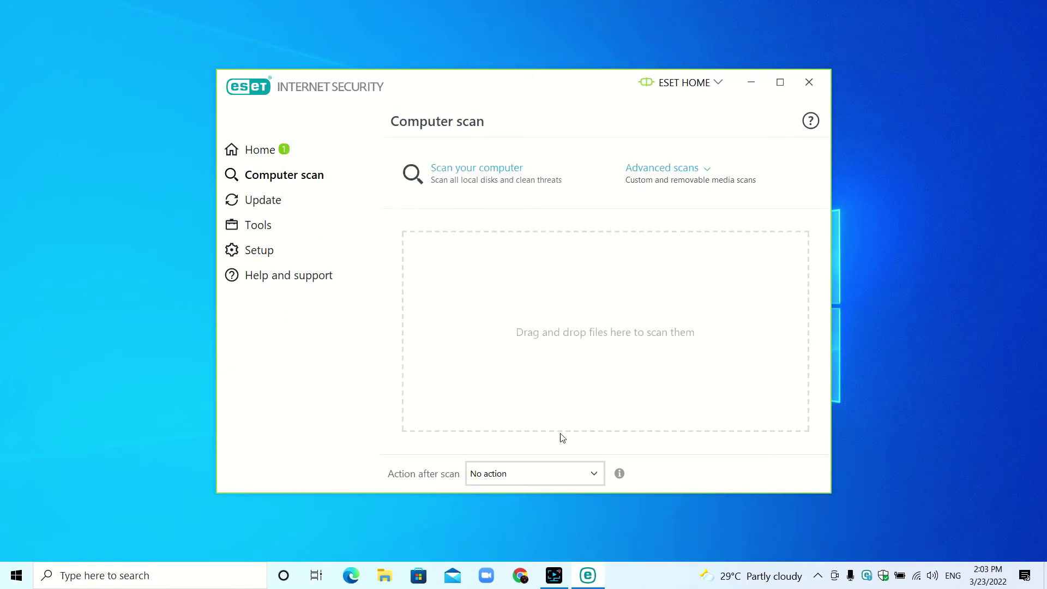
click(591, 478)
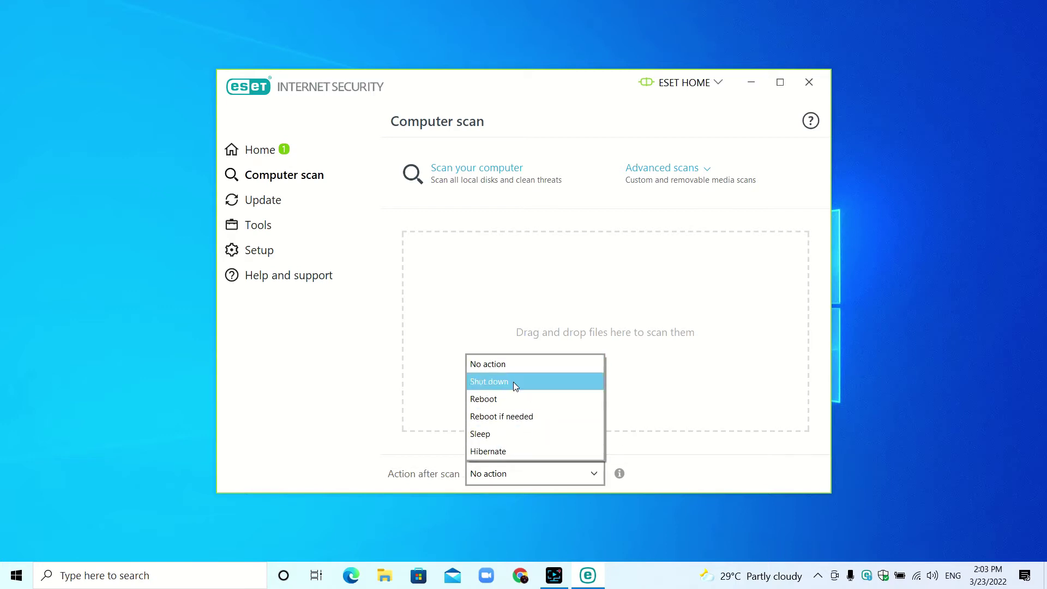
click(553, 366)
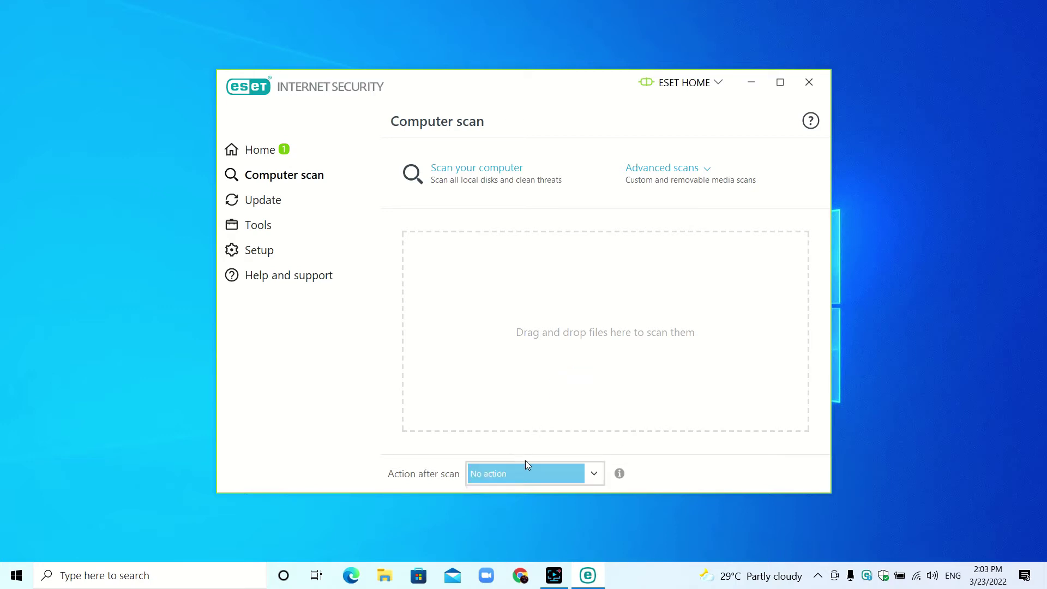
Step: Run Check for updates in the Update section, then go to the Tools section
click(309, 206)
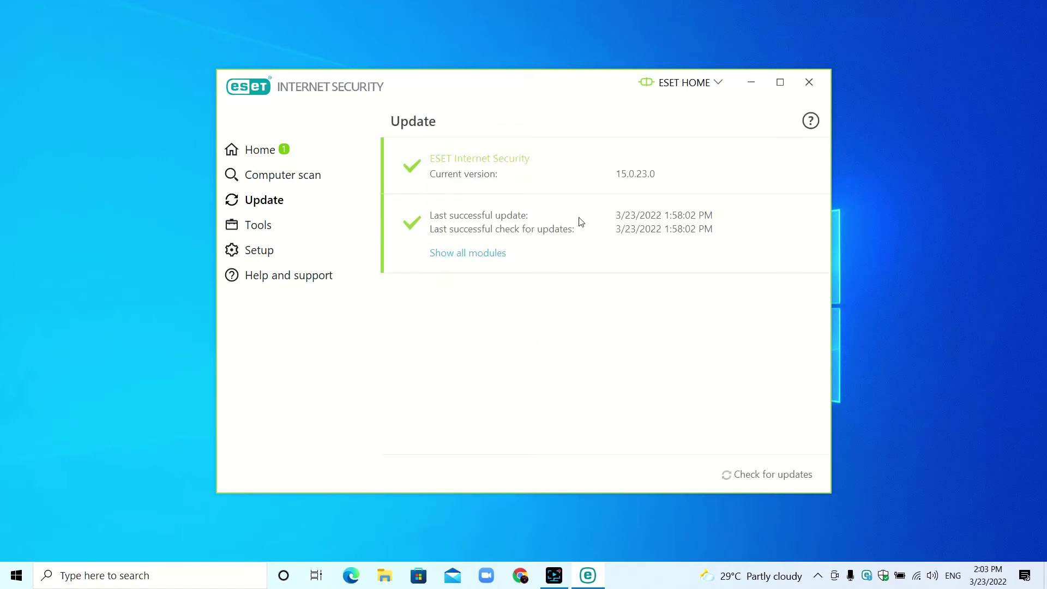
click(744, 478)
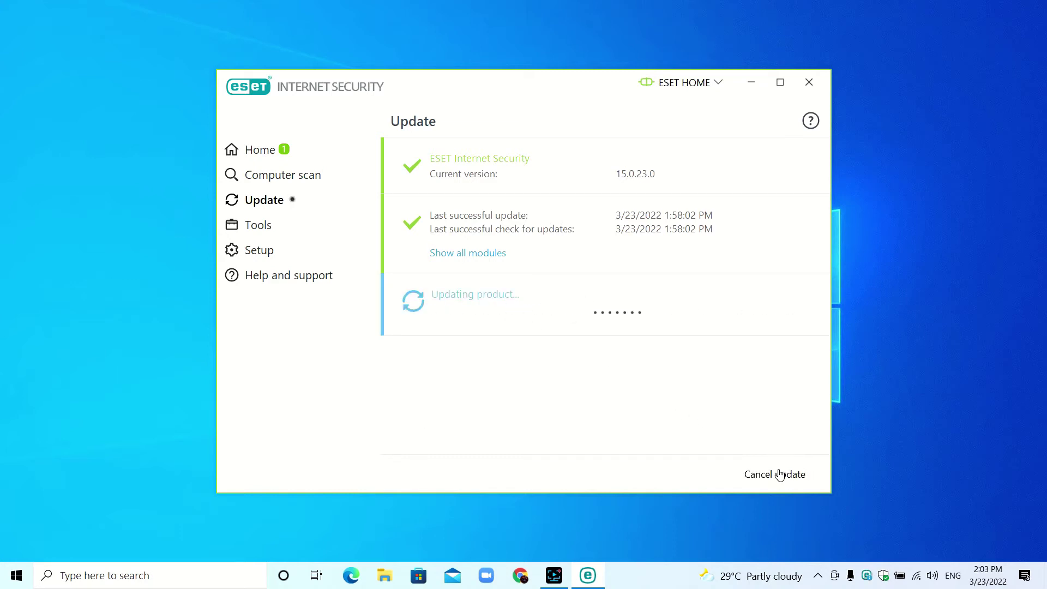
click(301, 233)
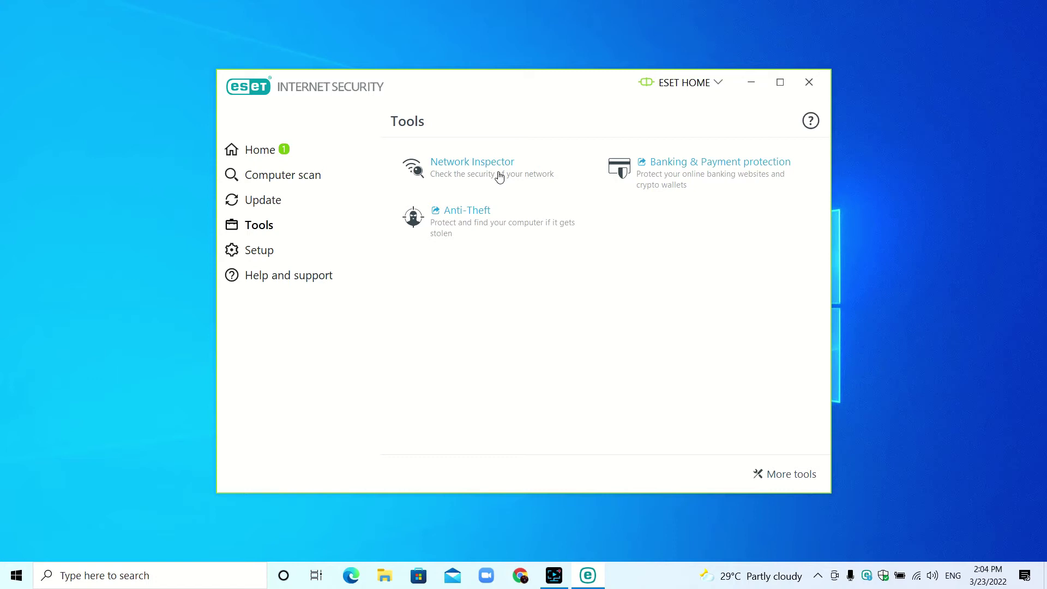
click(499, 177)
click(527, 292)
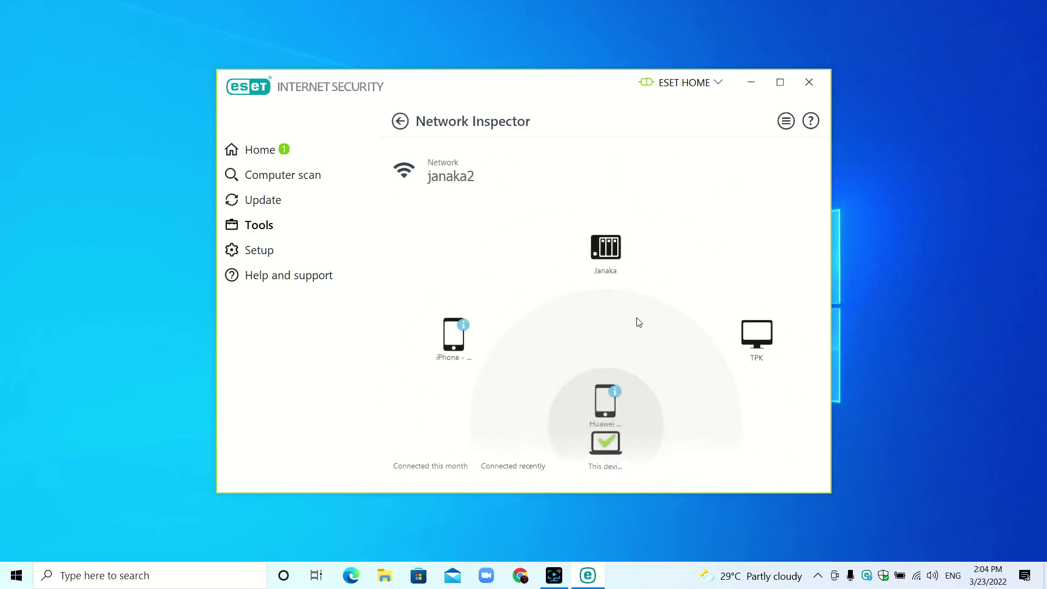
click(401, 122)
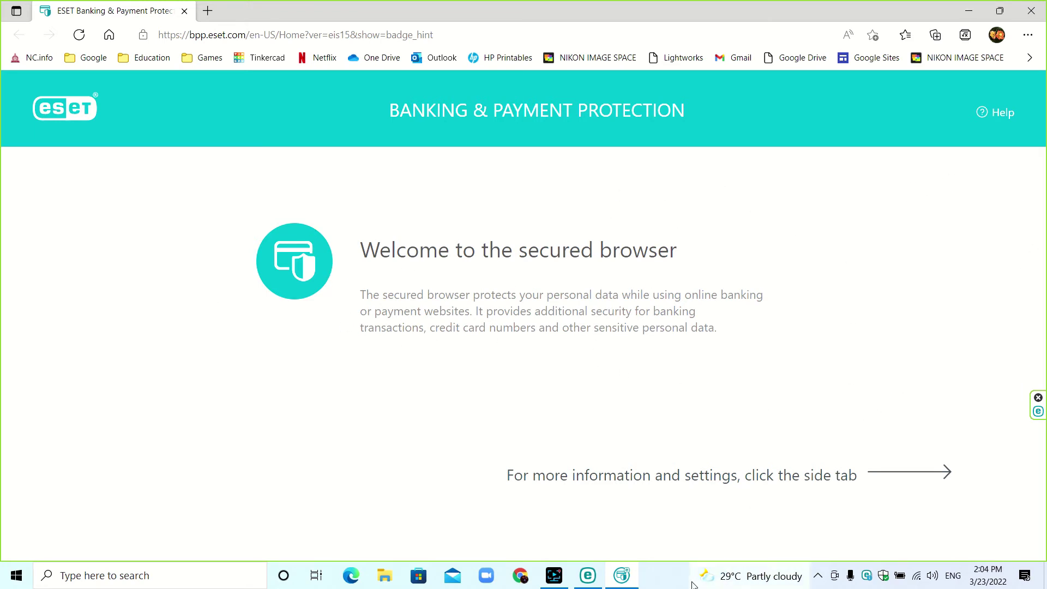
click(1039, 413)
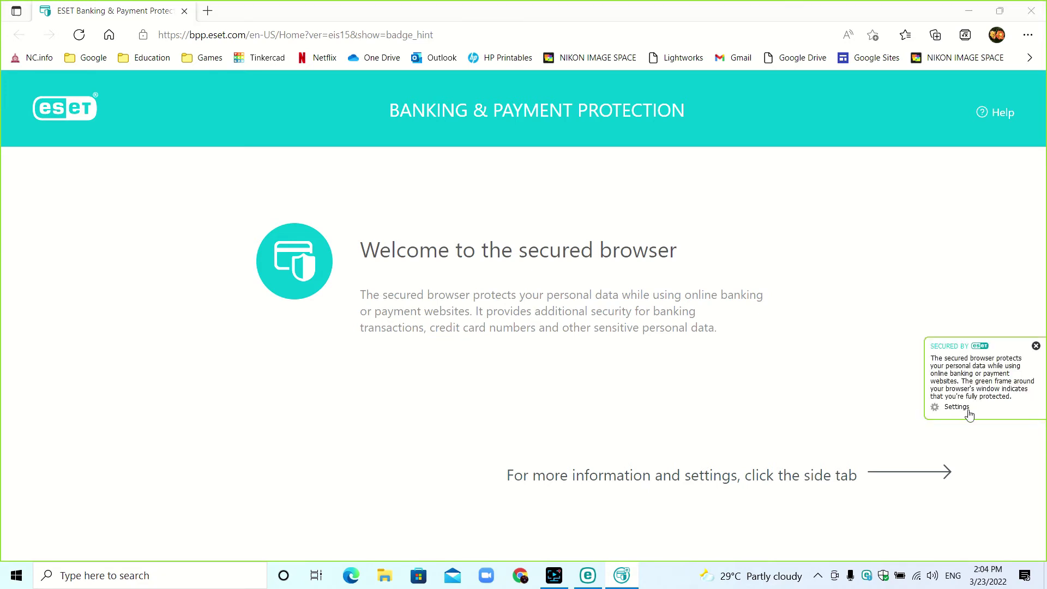
click(1036, 7)
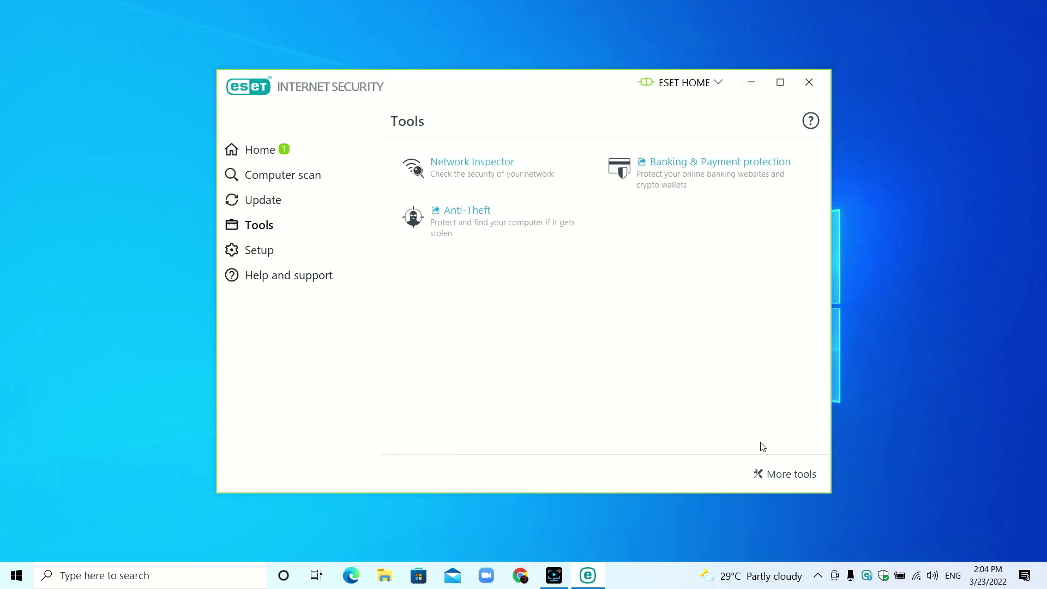
Step: Open More tools, review the Security report's statistics and map, then return to the tools list
click(785, 475)
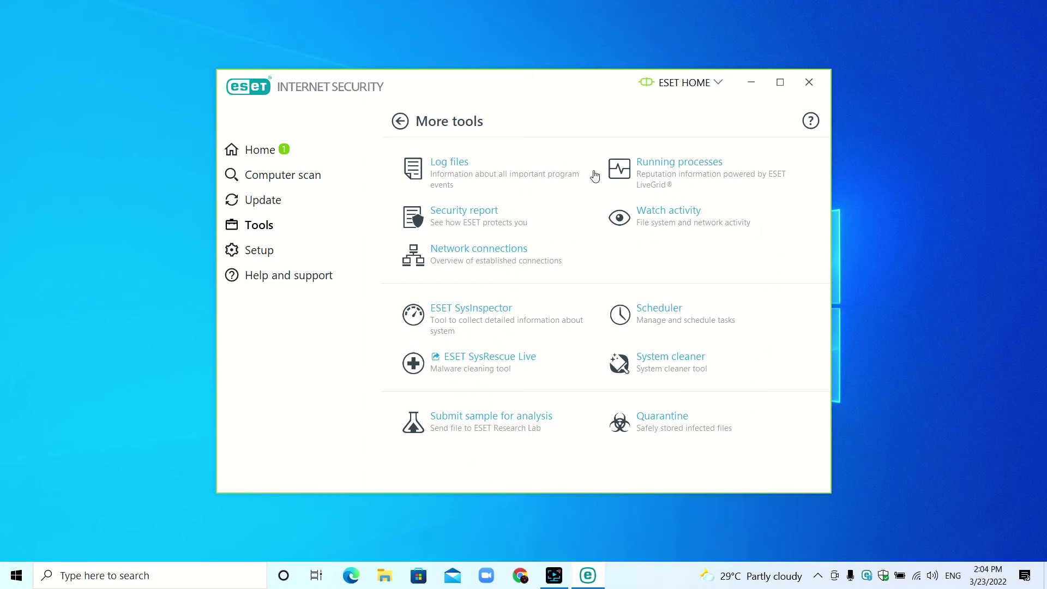
click(535, 216)
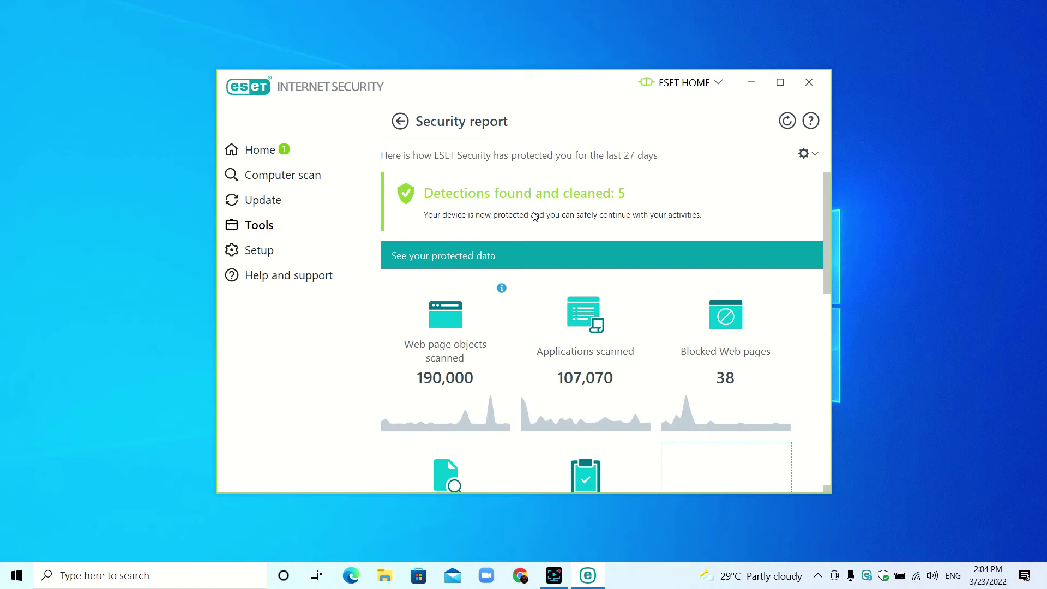
scroll(646, 355, down, 1)
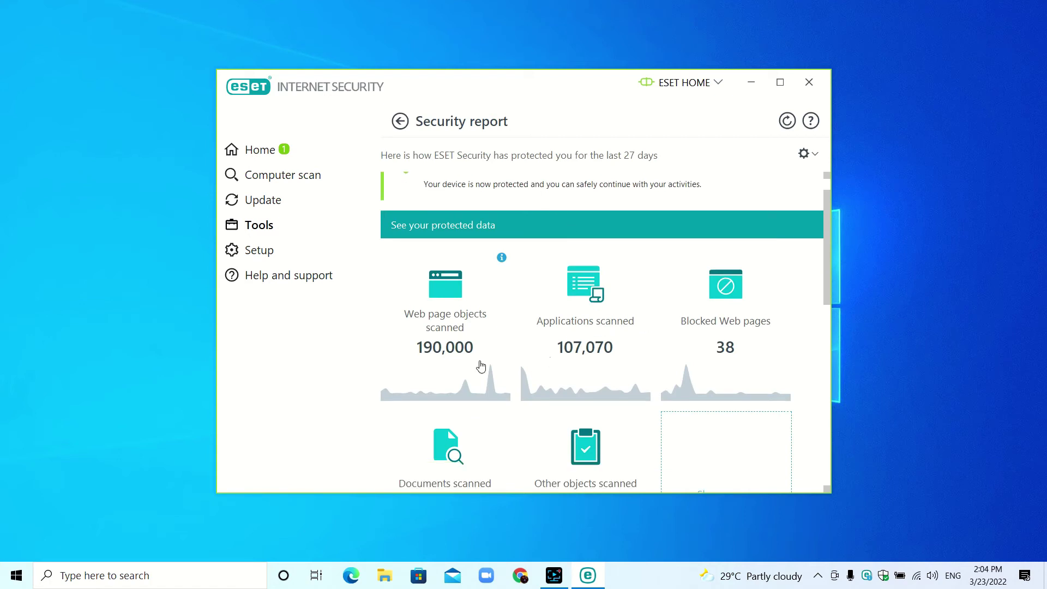
scroll(441, 349, down, 1)
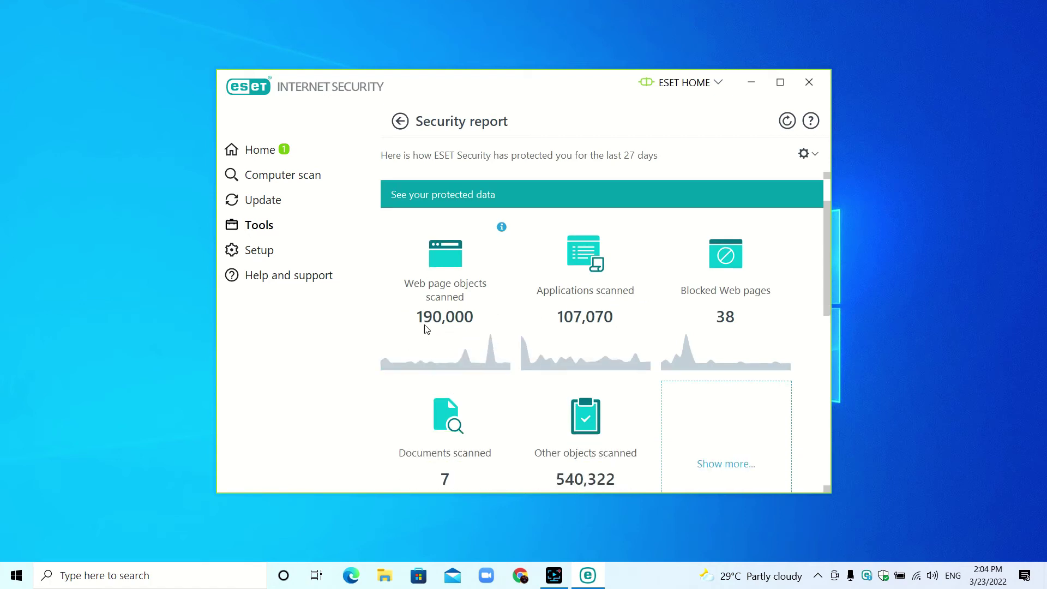
scroll(439, 300, up, 2)
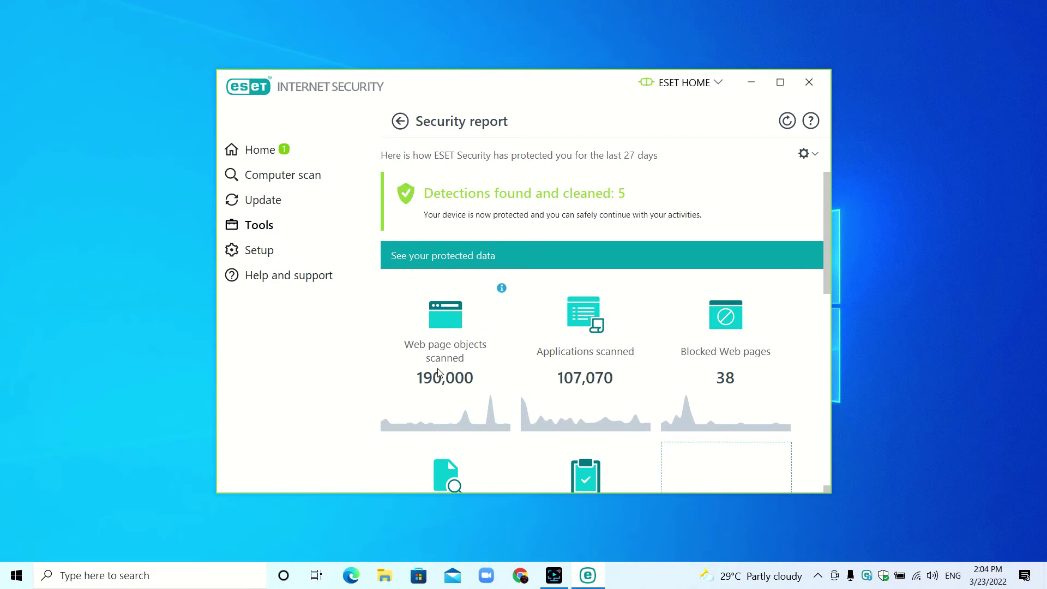
scroll(436, 379, down, 2)
scroll(738, 375, down, 6)
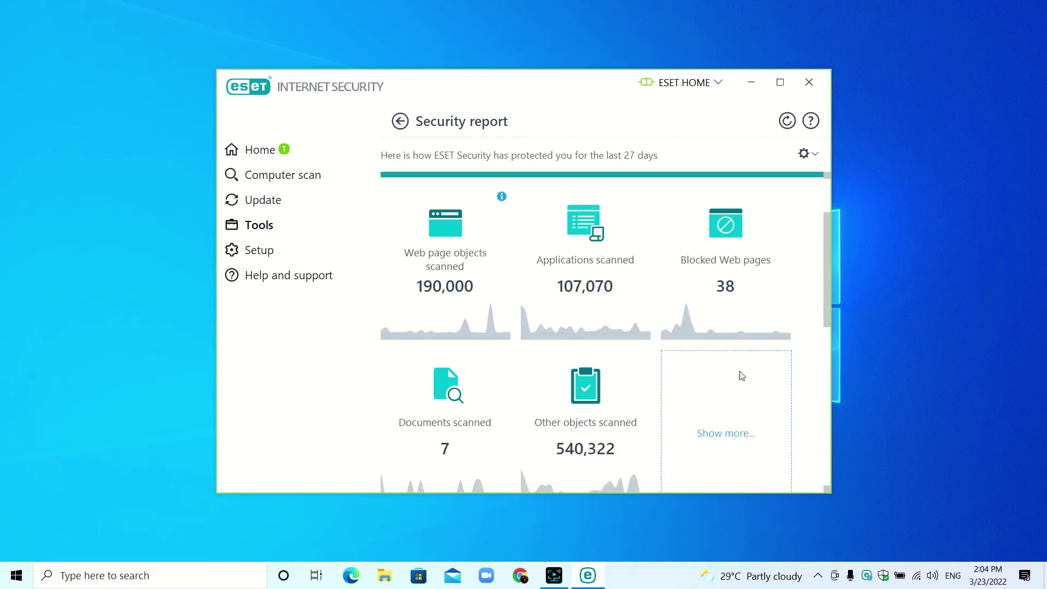
scroll(507, 321, down, 6)
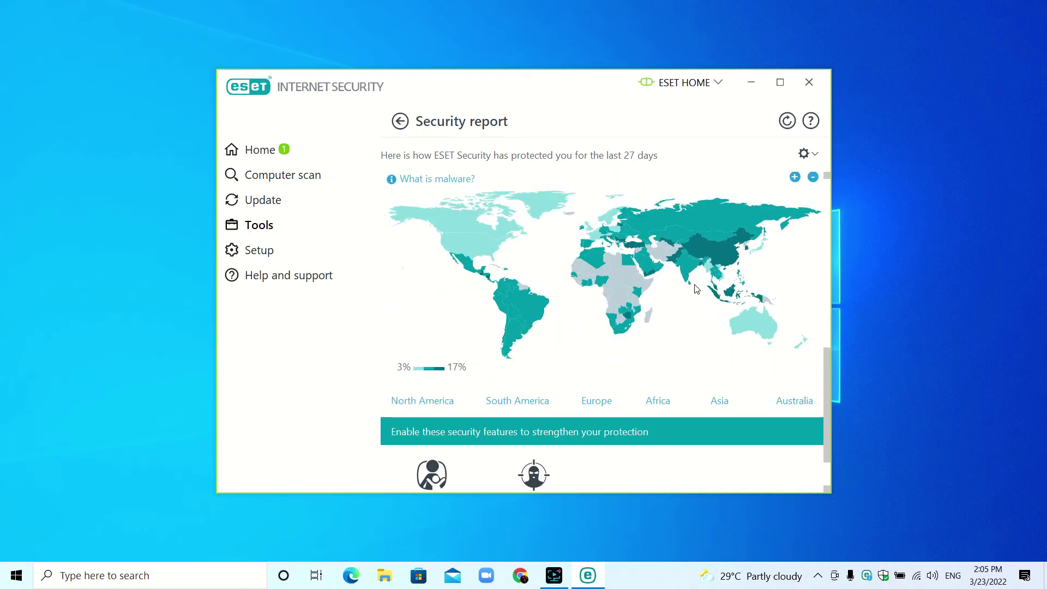
mouse_move(691, 287)
scroll(636, 340, down, 1)
scroll(635, 341, down, 1)
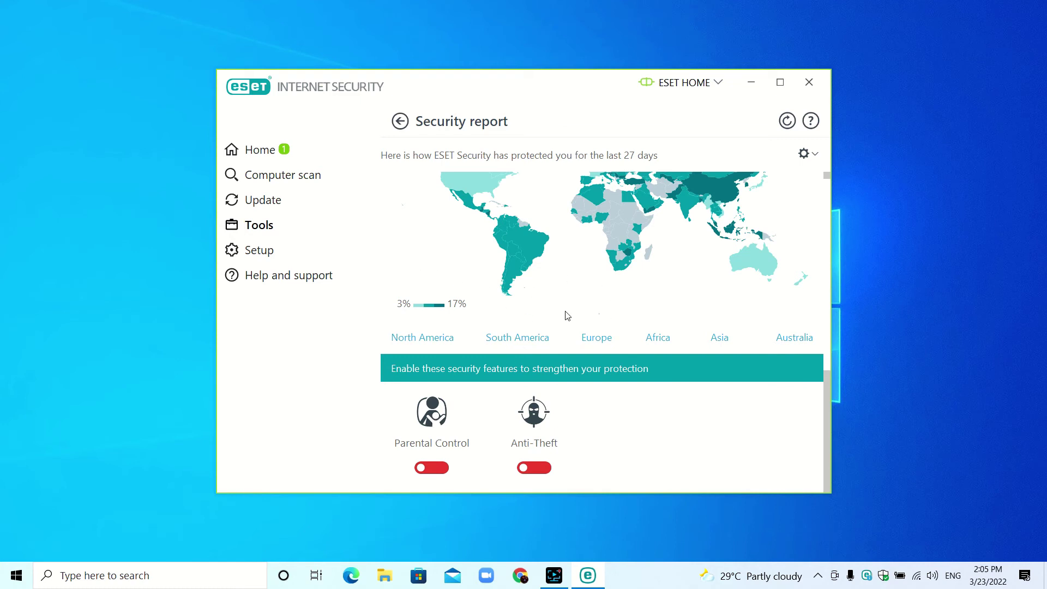
click(401, 122)
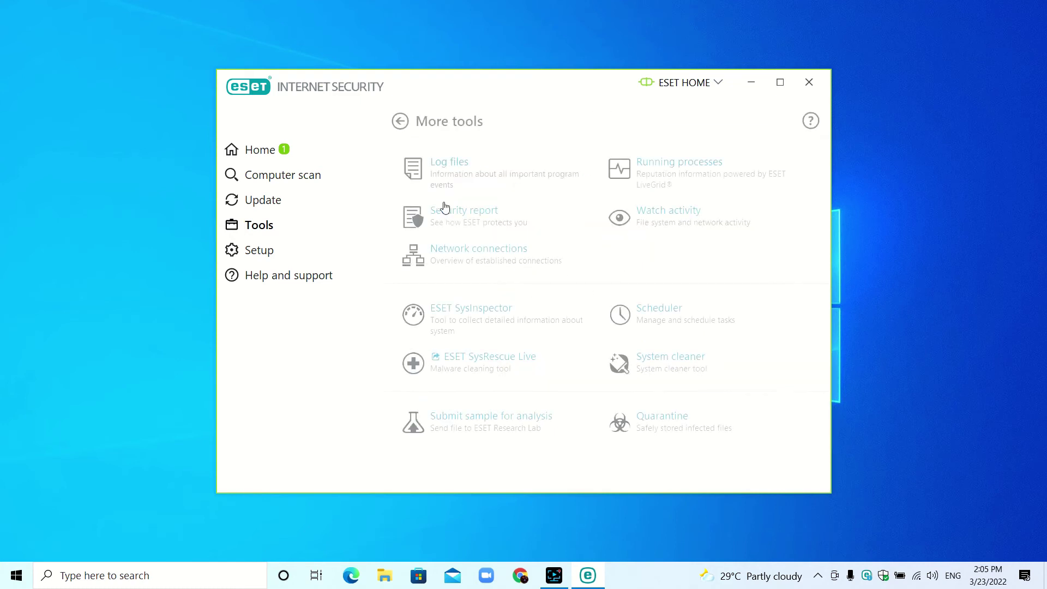
Step: In Setup, view the Computer, Internet, Network protection and Security tools settings in turn
click(293, 251)
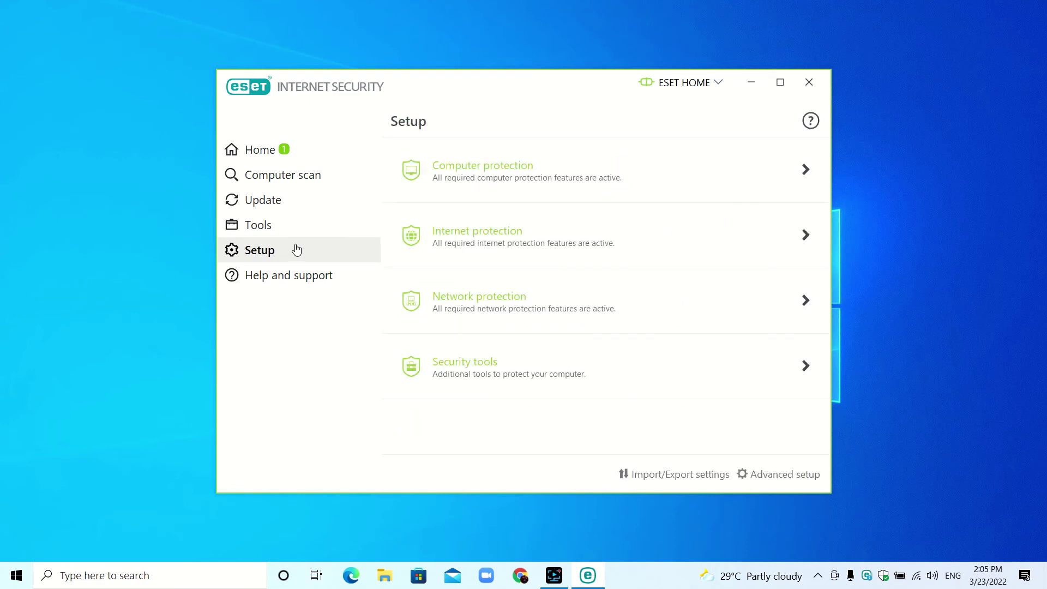
click(439, 178)
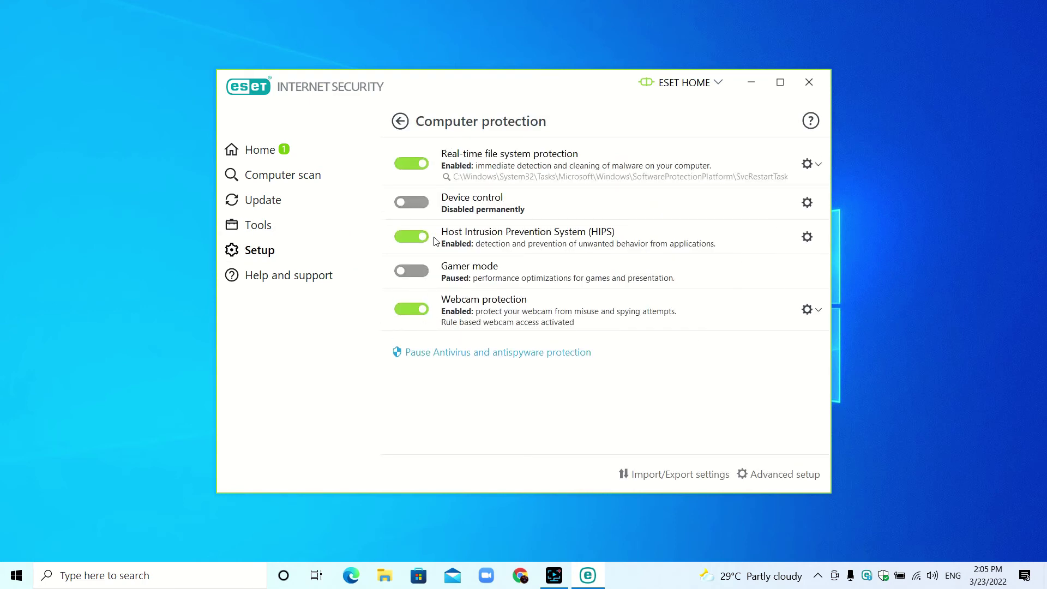
click(400, 122)
click(461, 240)
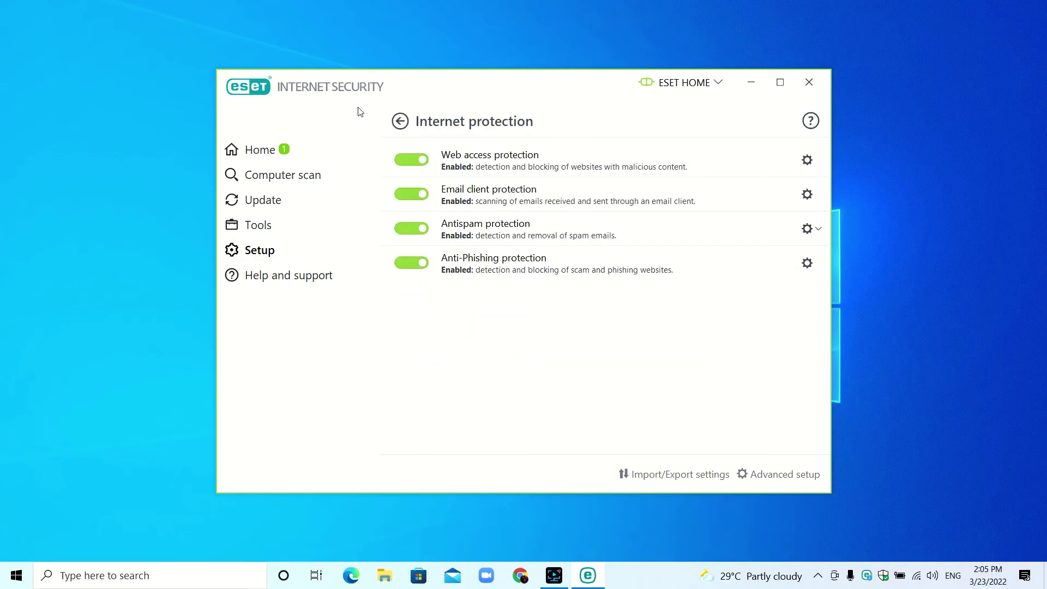
click(400, 127)
click(458, 305)
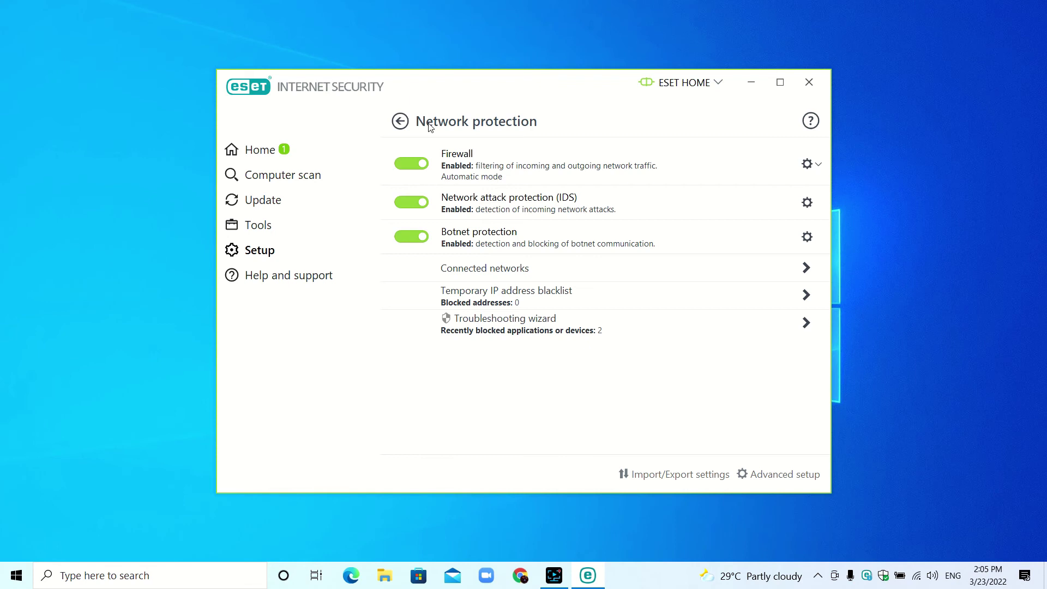
click(400, 121)
click(492, 374)
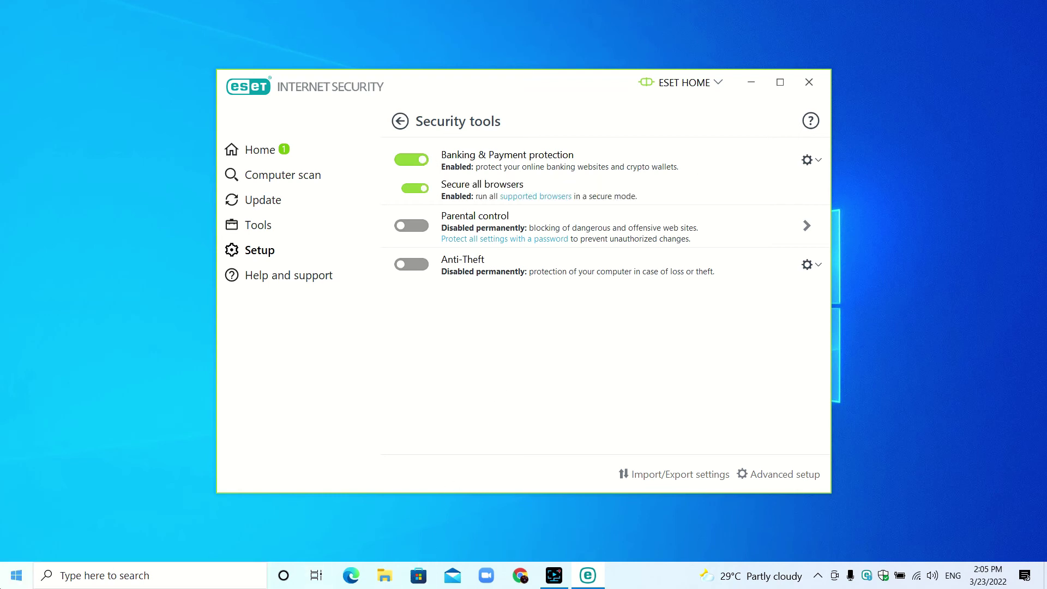
Step: Open Help and support, showing the licence valid until 7/3/2022 and version 15.0.23.0
key(super)
click(177, 523)
click(304, 273)
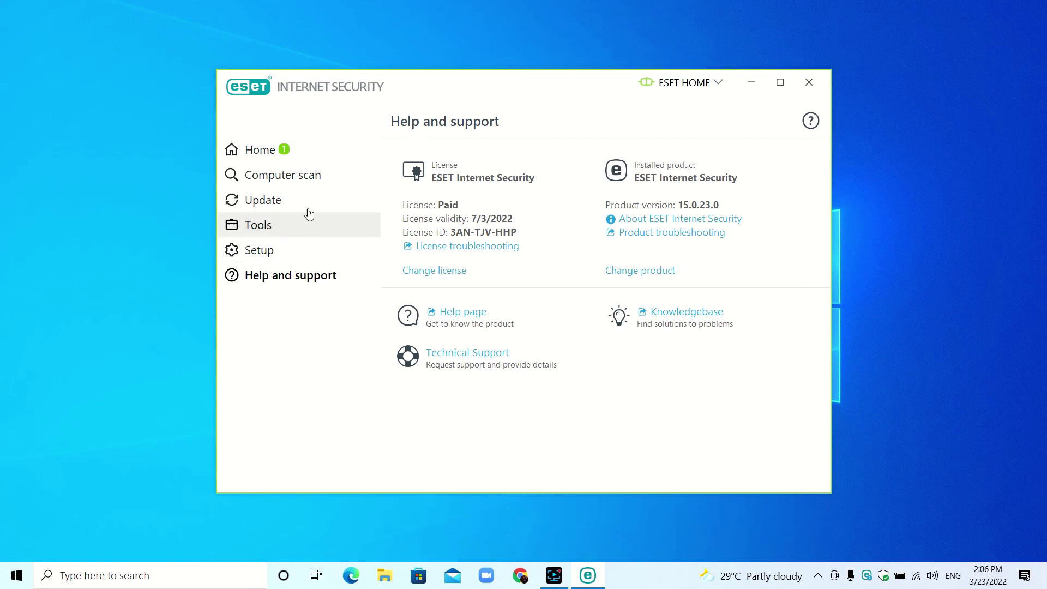
Step: Go back to the Home screen reporting 'You are protected'
click(303, 161)
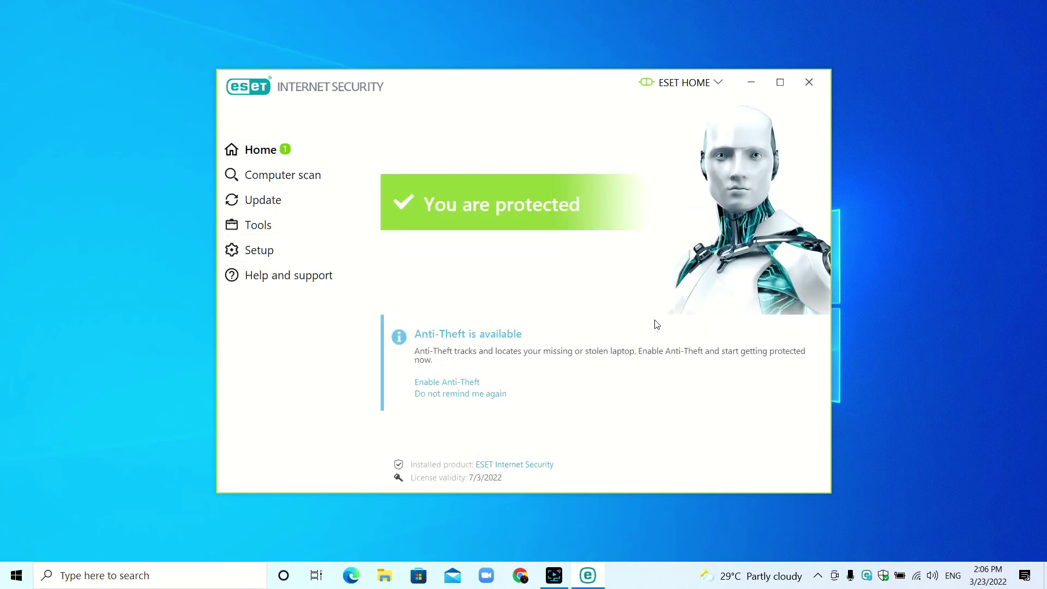